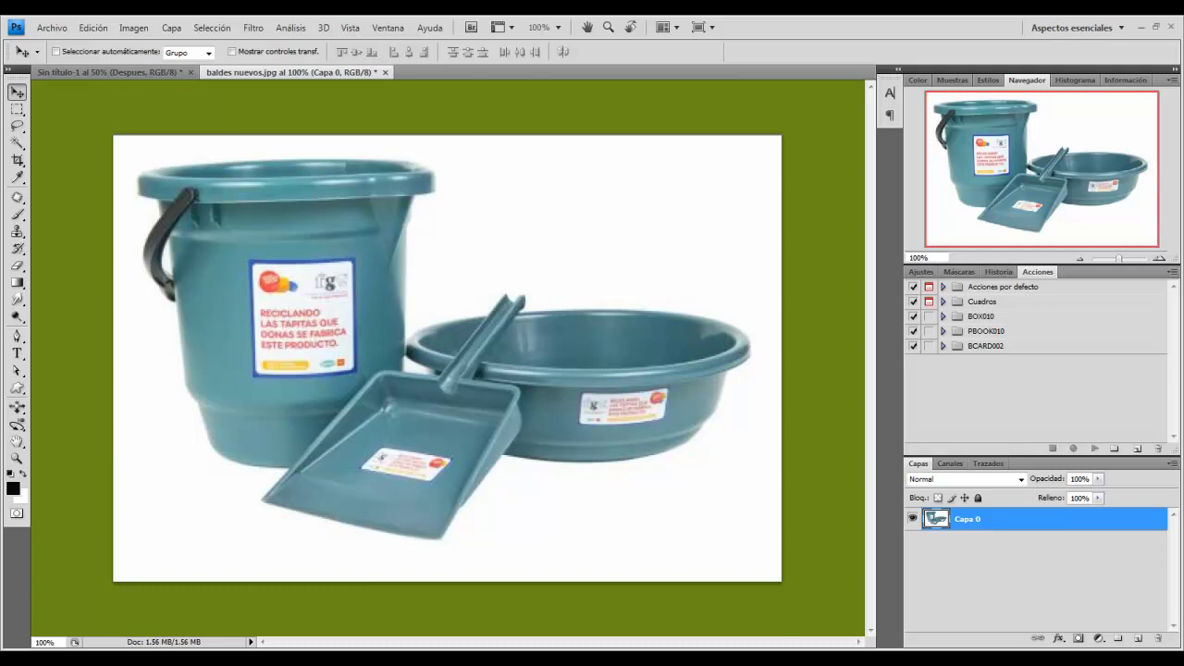
Step: Zoom in to 300% to inspect the bucket's rim and handle, then zoom back out
click(1160, 259)
click(1160, 259)
drag(1039, 183, 962, 133)
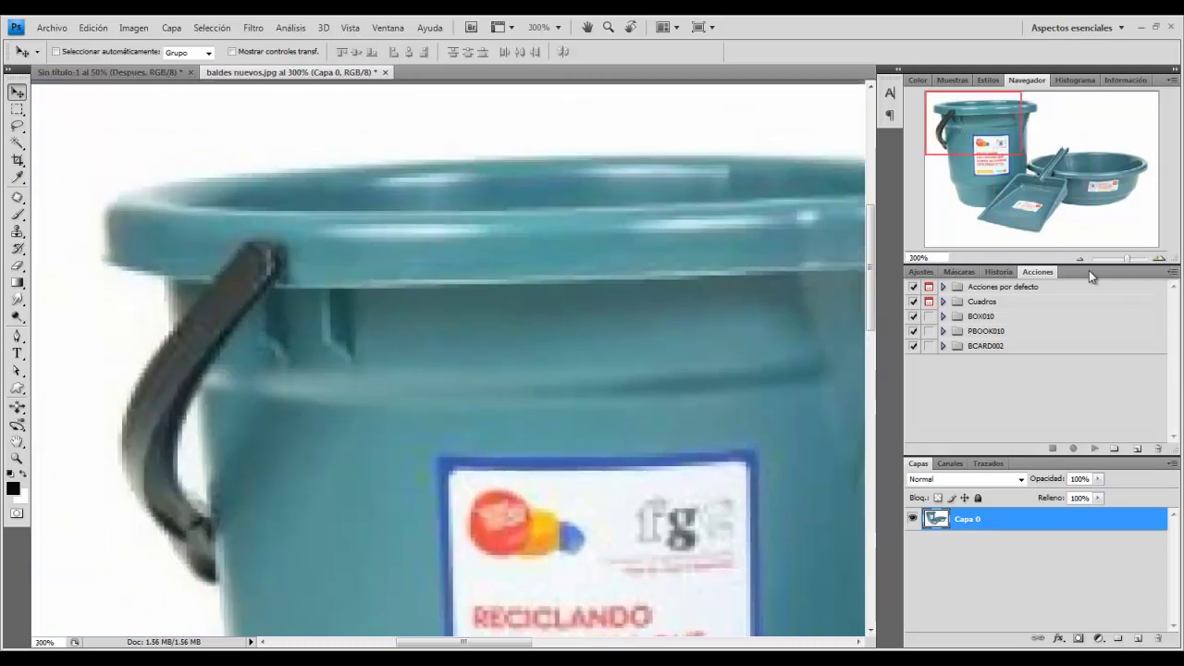
click(1080, 258)
click(1080, 258)
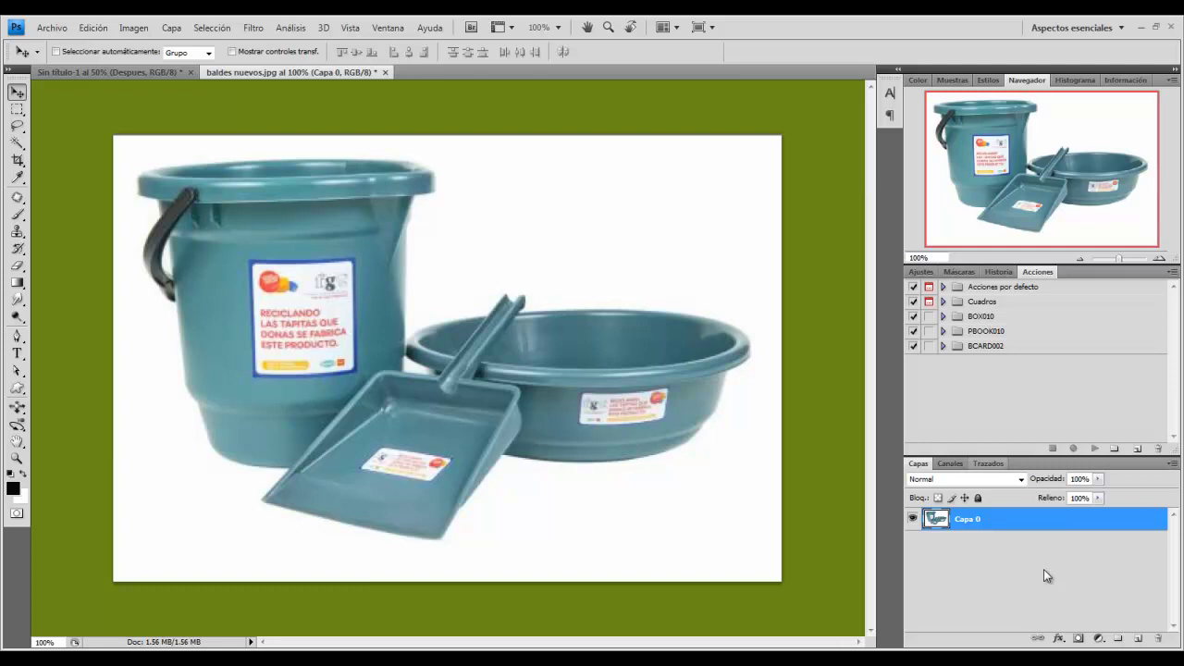
Step: Add a new layer Capa 1 below Capa 0, fill it with black, and reselect Capa 0
click(1138, 638)
drag(1027, 524, 1032, 572)
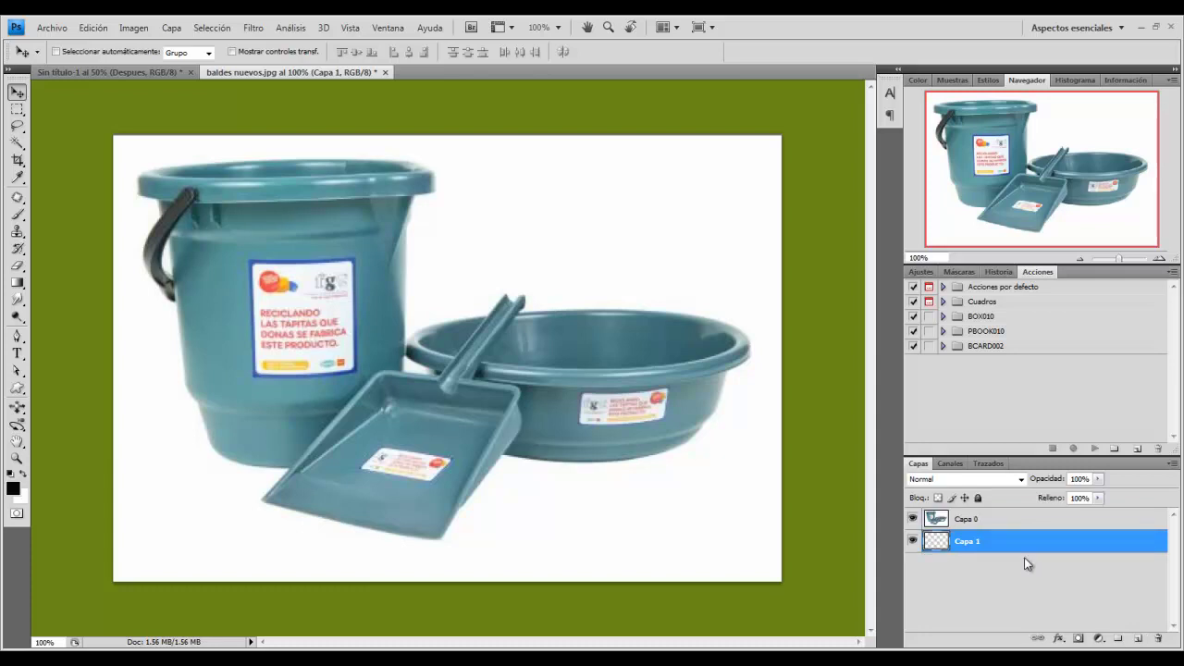
key(shift+BackSpace)
click(860, 191)
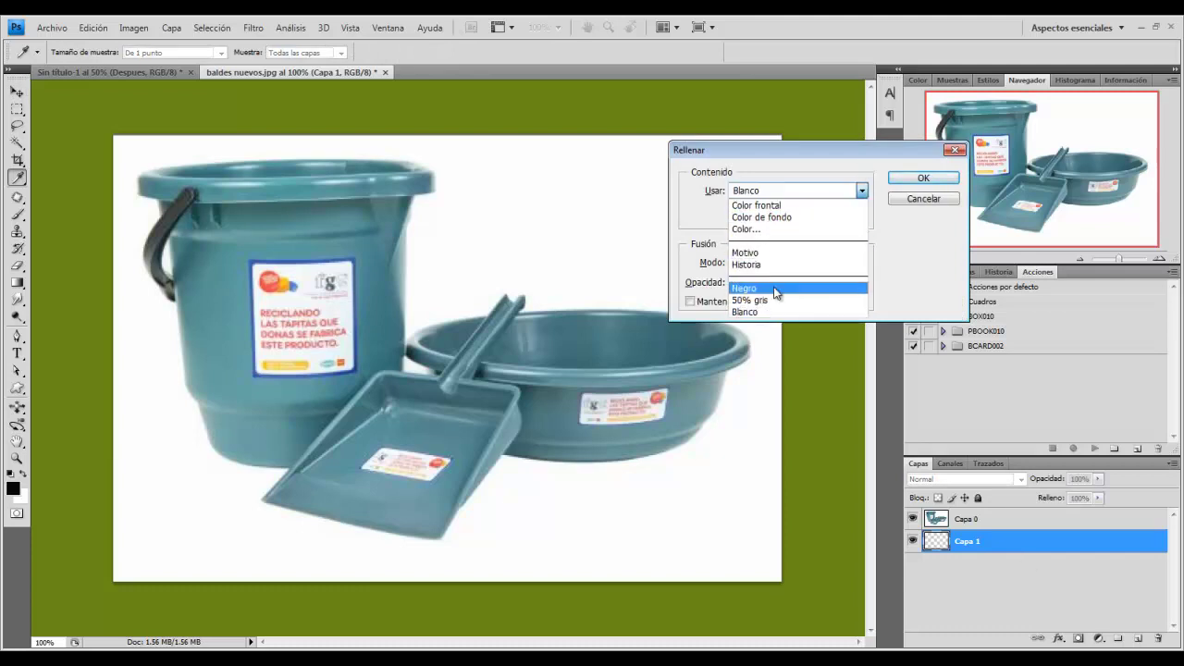
click(780, 288)
click(923, 178)
click(935, 518)
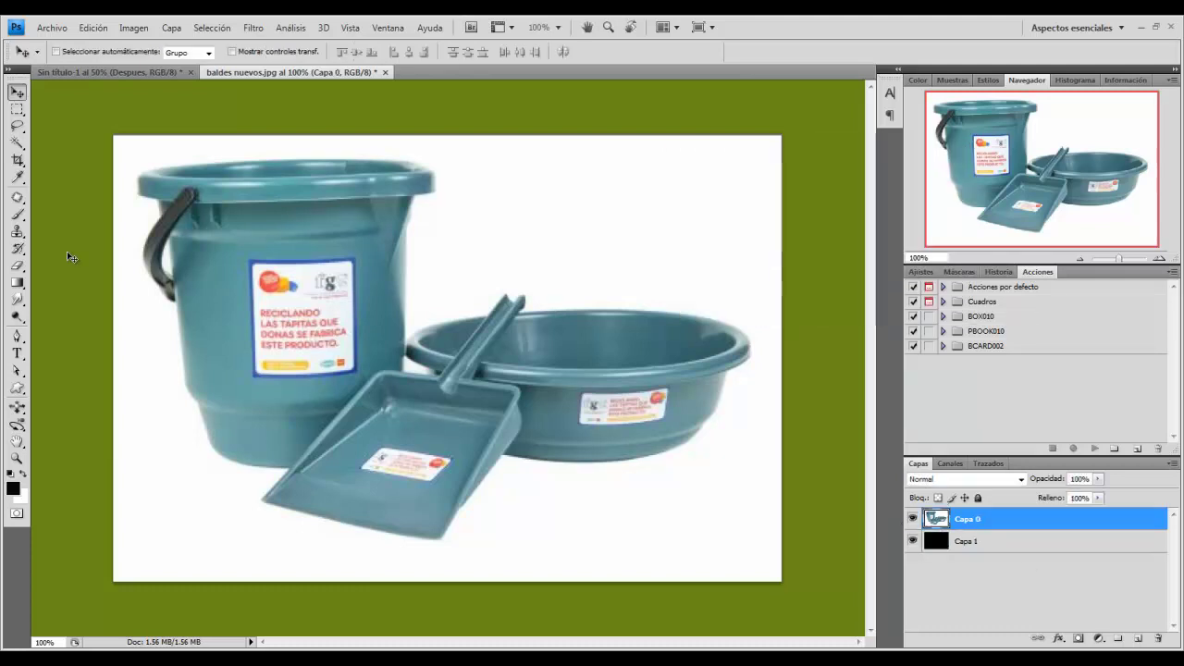
click(17, 144)
Step: Magic-wand the white background on Capa 0 and delete it to reveal the black layer
click(601, 212)
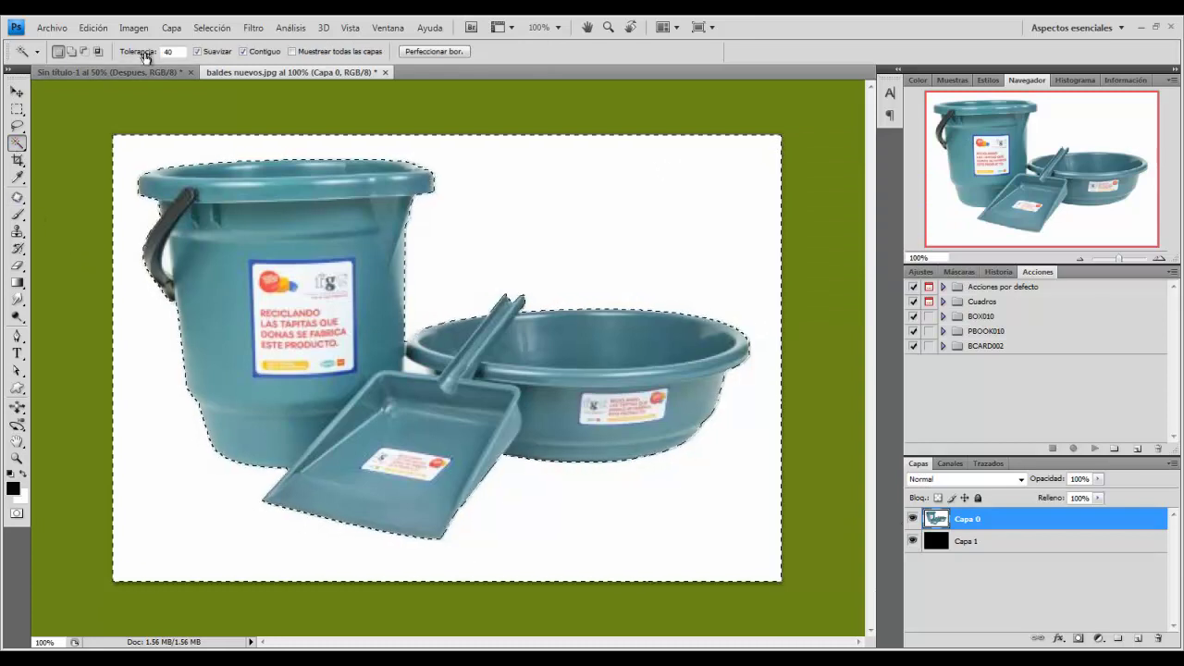
key(ctrl+d)
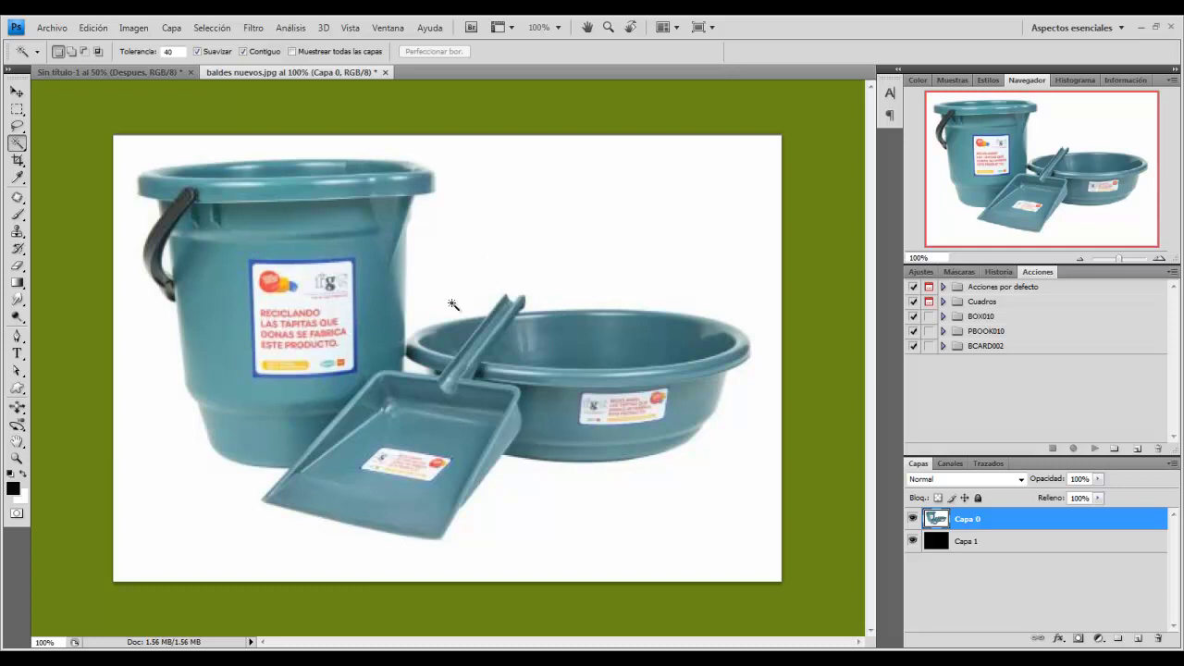
click(540, 207)
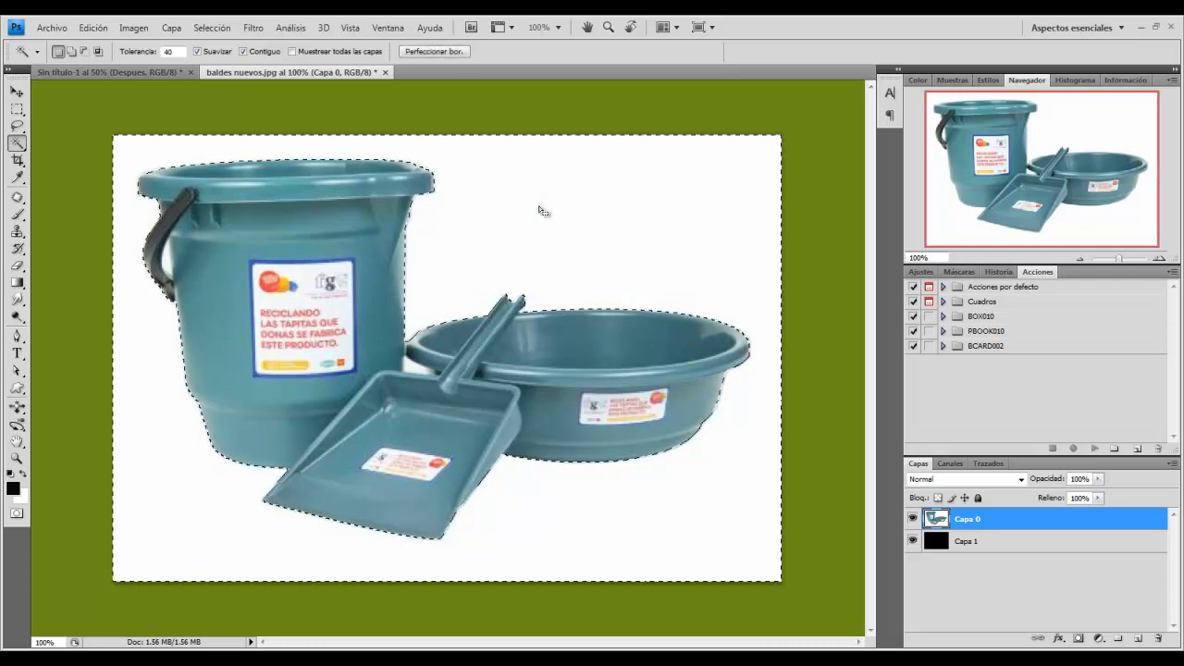
key(Delete)
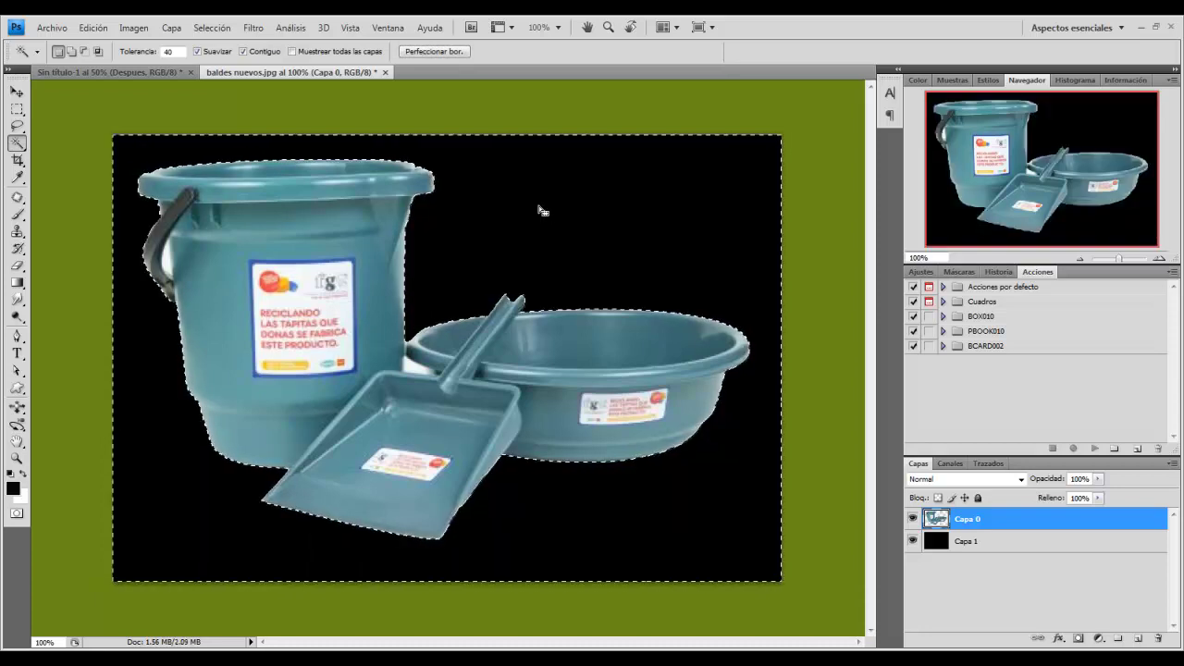
key(ctrl+d)
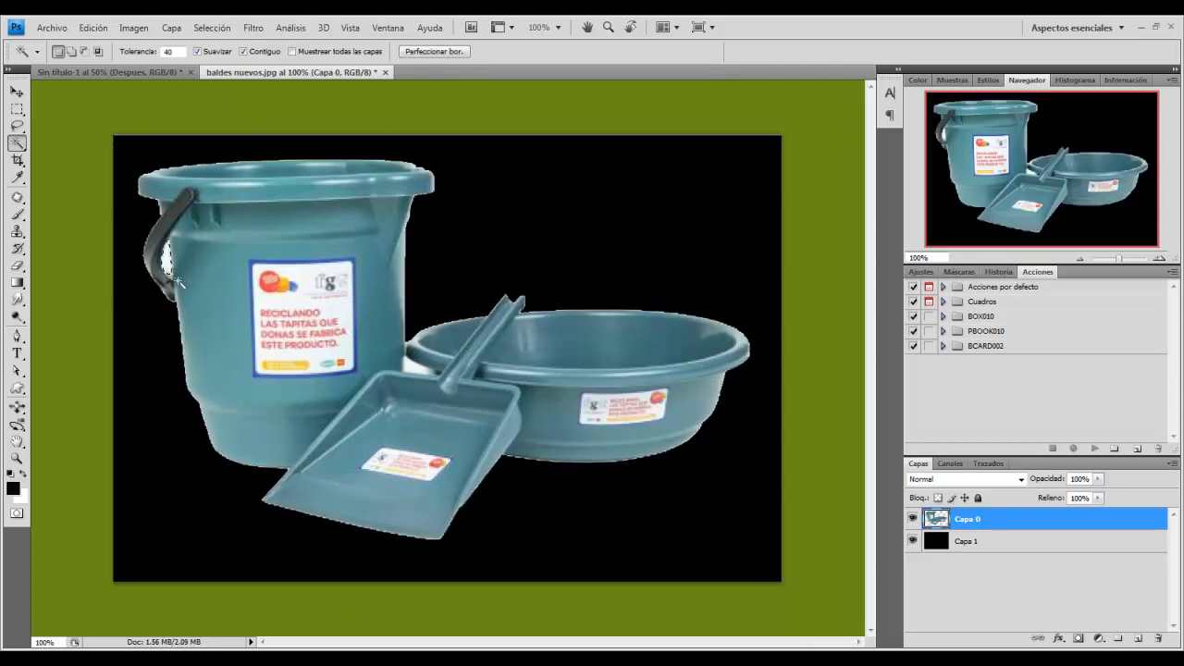
Step: Clear the leftover white gap between bucket and basin and check transparency by toggling the black layer
click(414, 368)
key(ctrl+d)
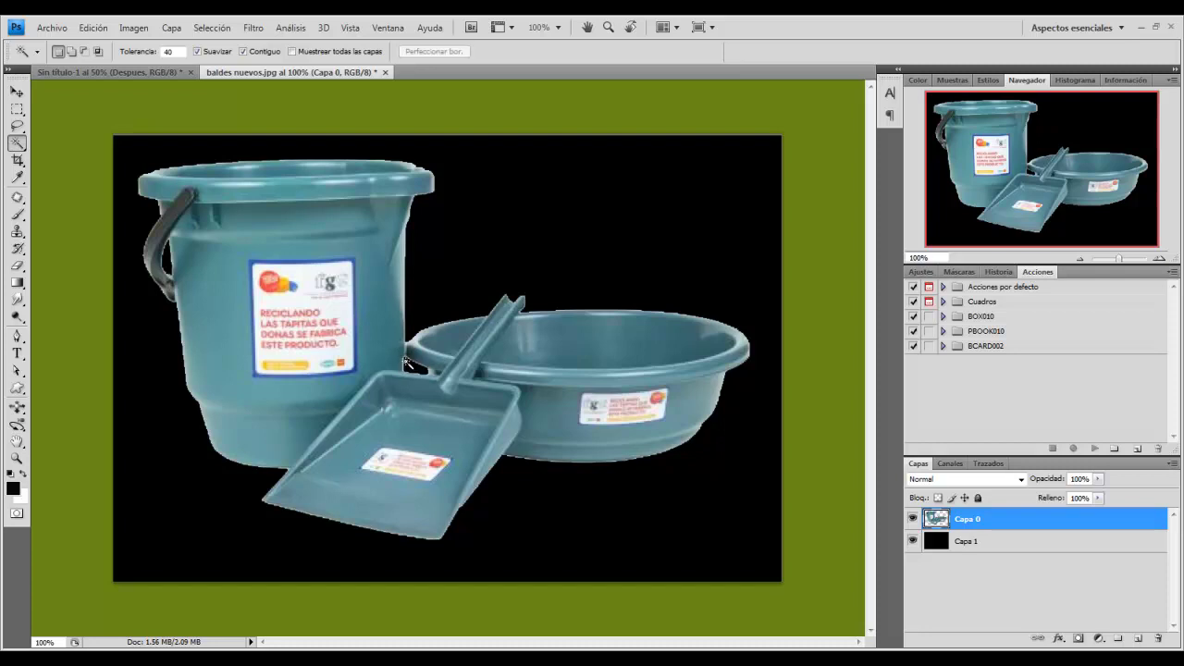
click(914, 541)
click(913, 541)
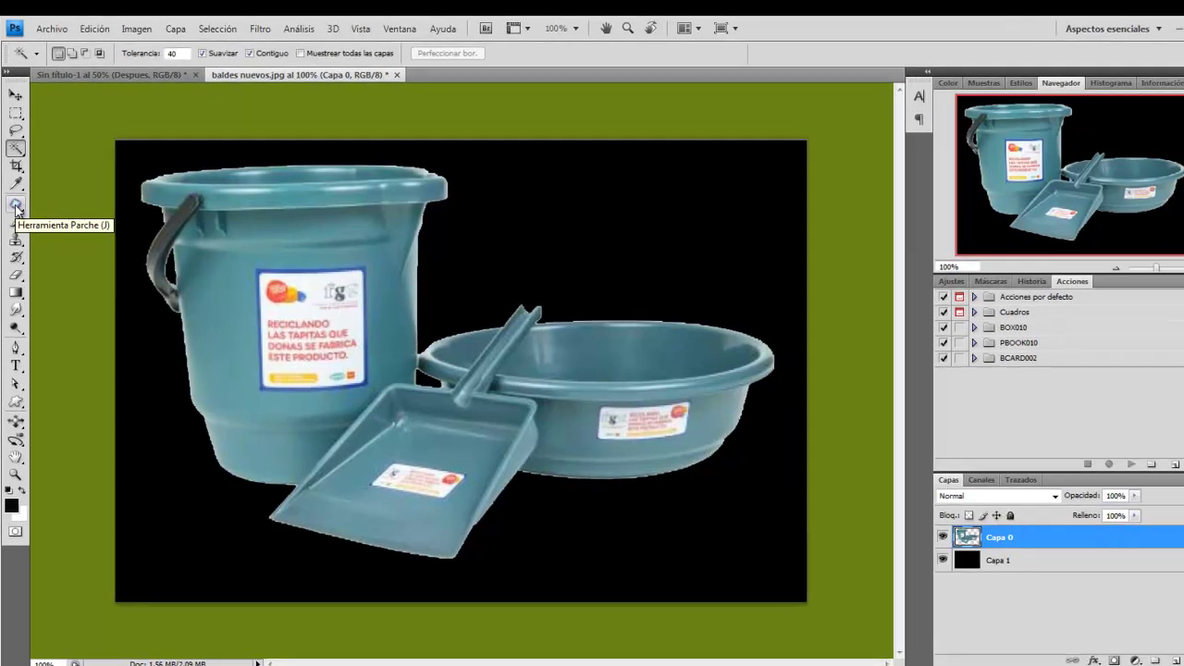
Step: Set the Patch tool to Origen and patch out the bucket's upper label
click(17, 199)
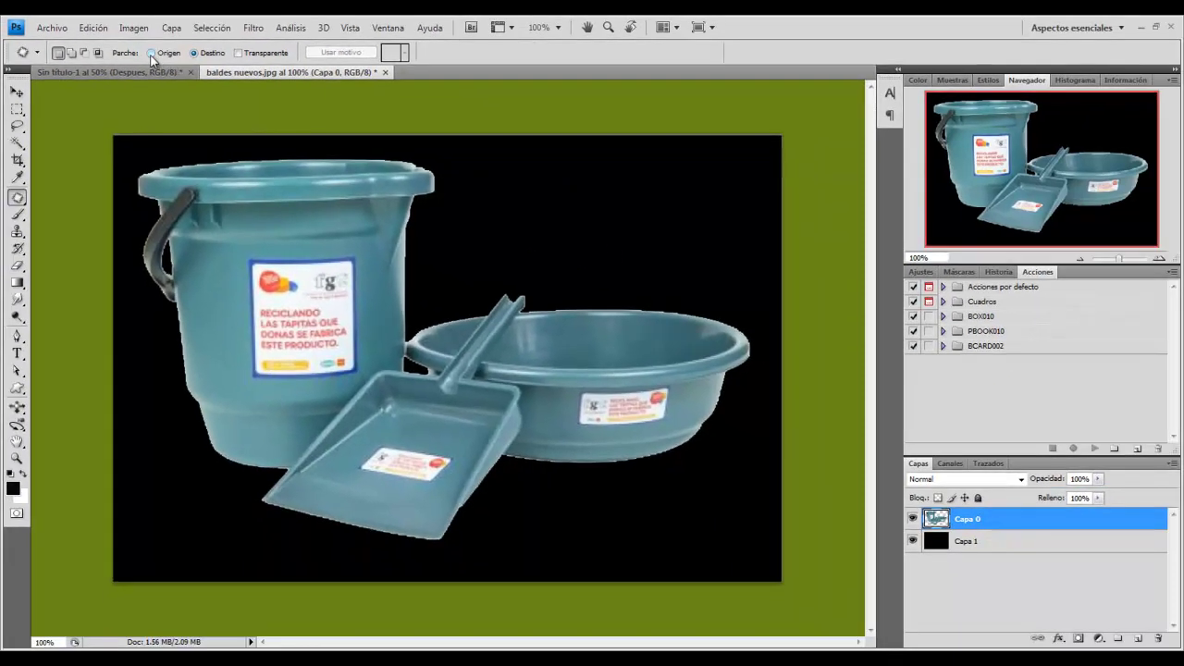
click(152, 53)
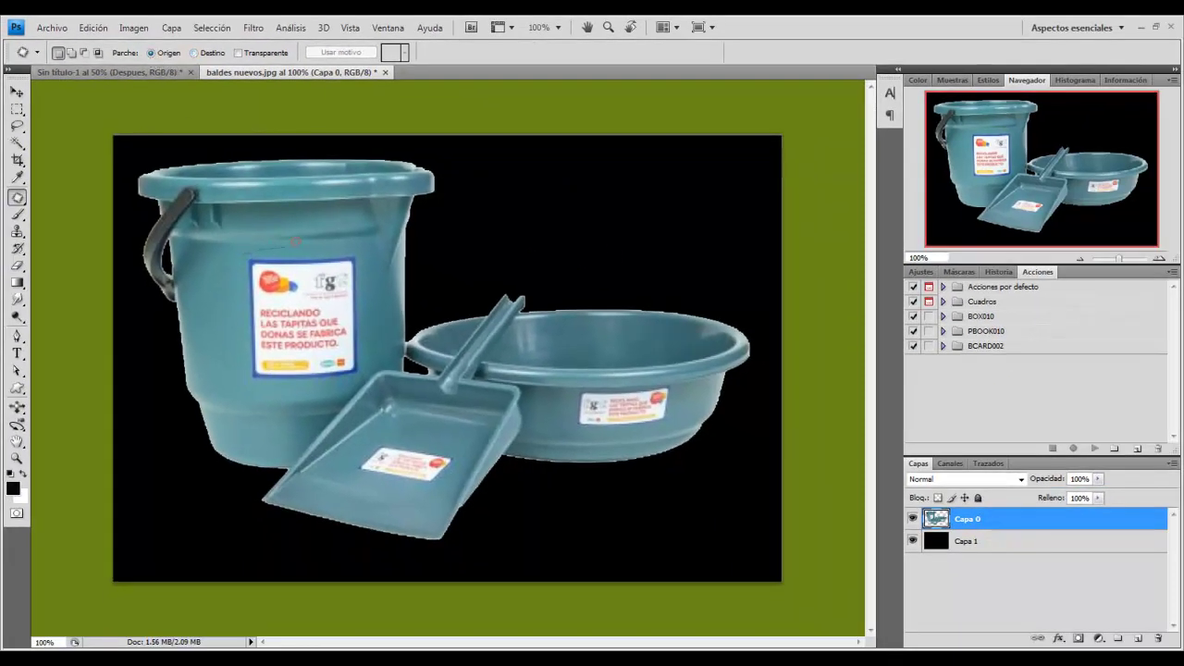
drag(339, 321, 250, 277)
mouse_move(291, 312)
mouse_down()
mouse_move(285, 363)
mouse_move(289, 338)
mouse_up()
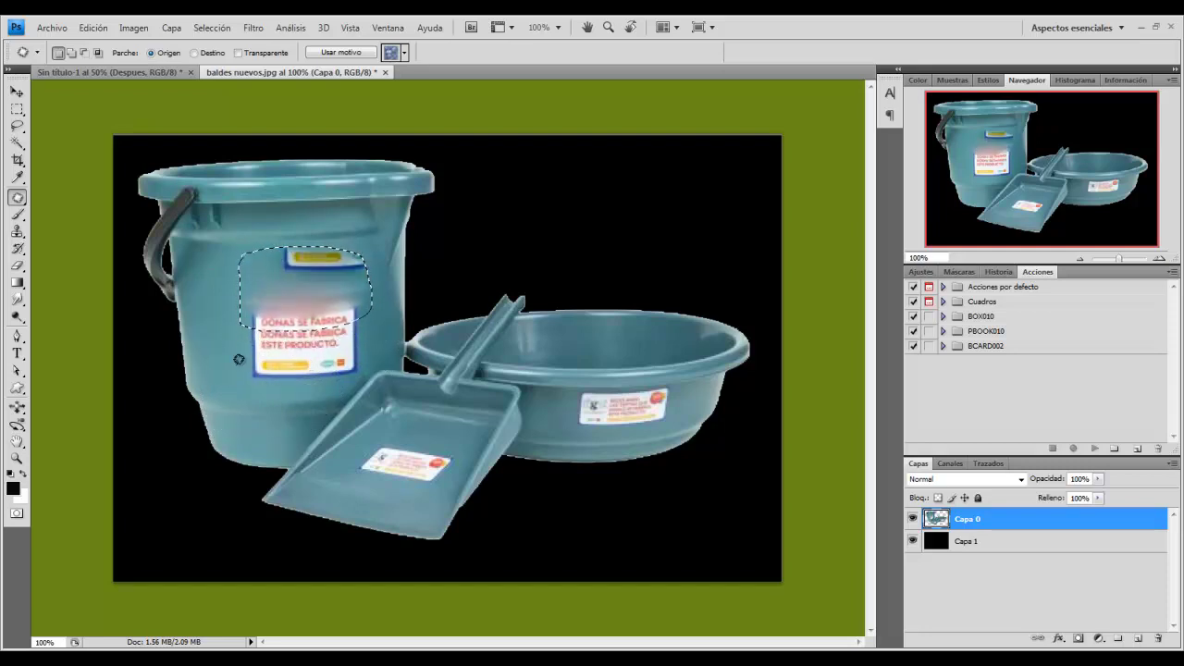
key(ctrl+d)
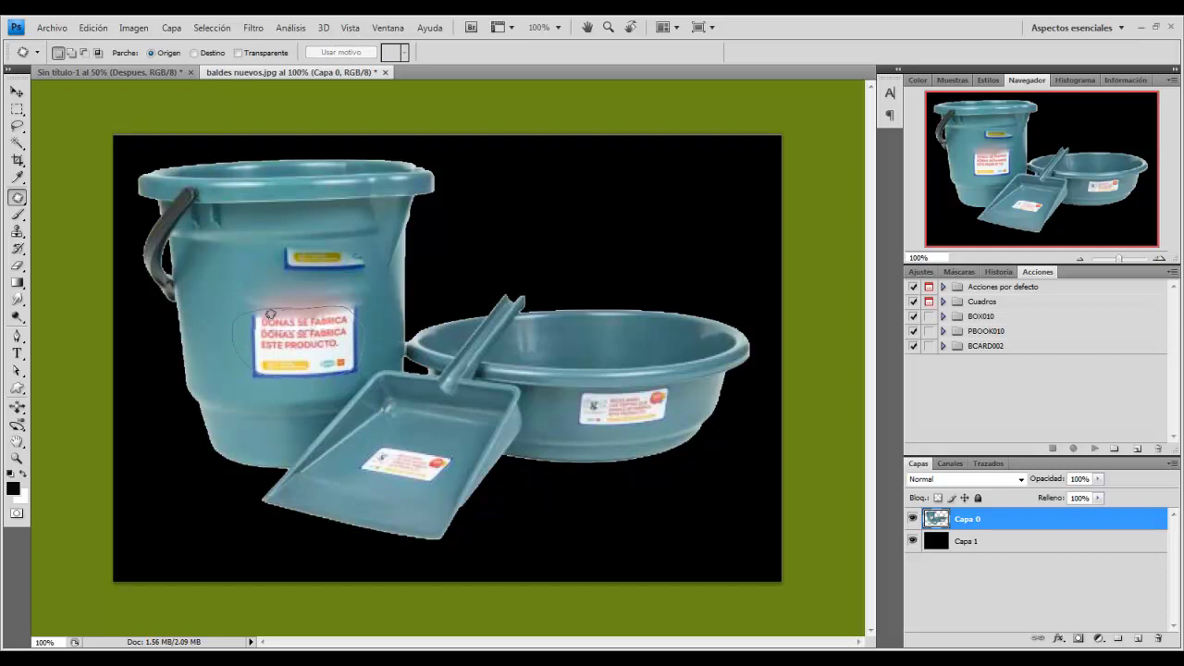
drag(234, 328, 235, 325)
drag(307, 340, 264, 265)
drag(342, 310, 342, 309)
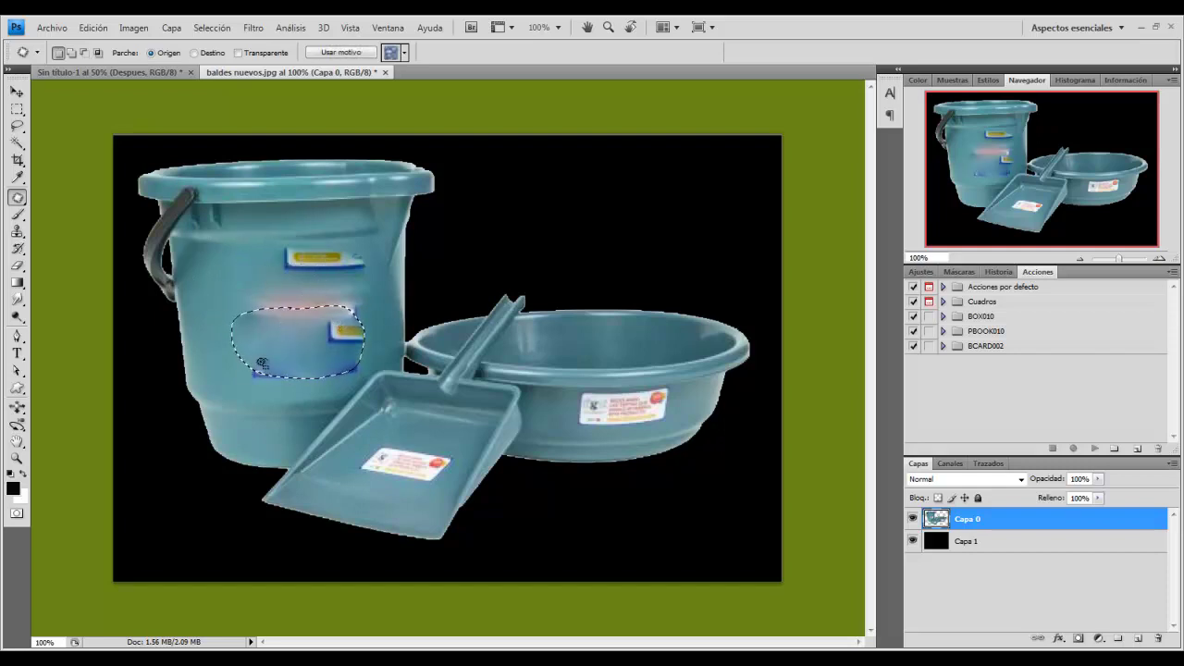
key(ctrl+d)
Step: Patch away the remaining blue label area on the bucket
drag(292, 236, 614, 344)
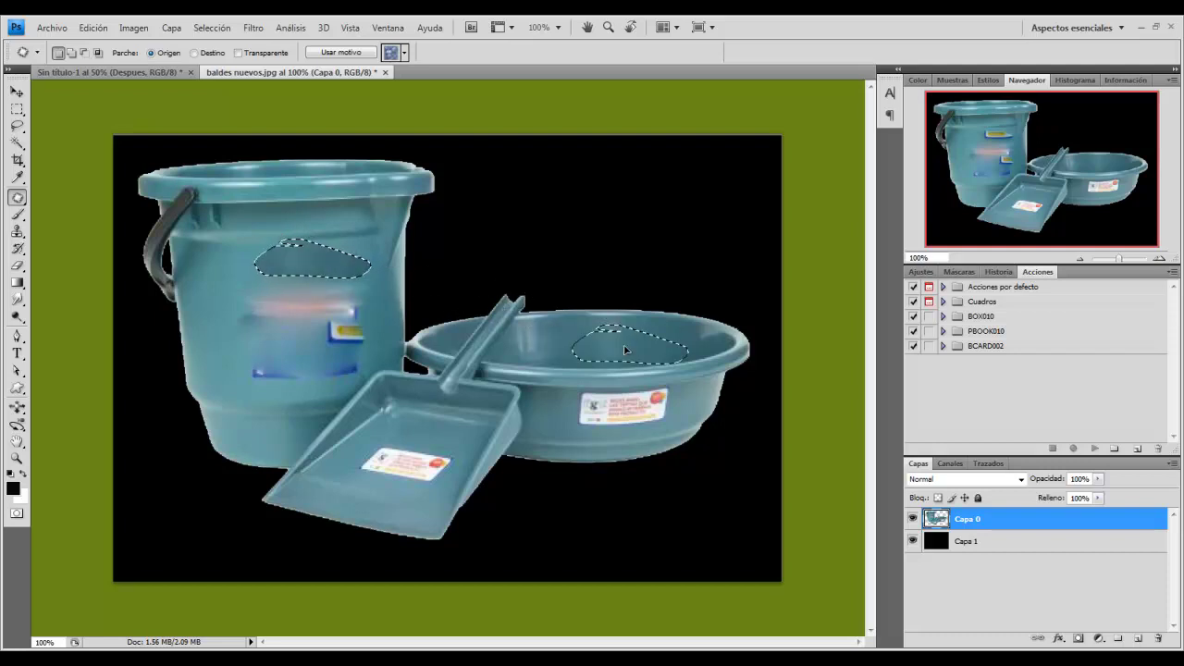
drag(254, 361, 276, 377)
drag(368, 370, 375, 338)
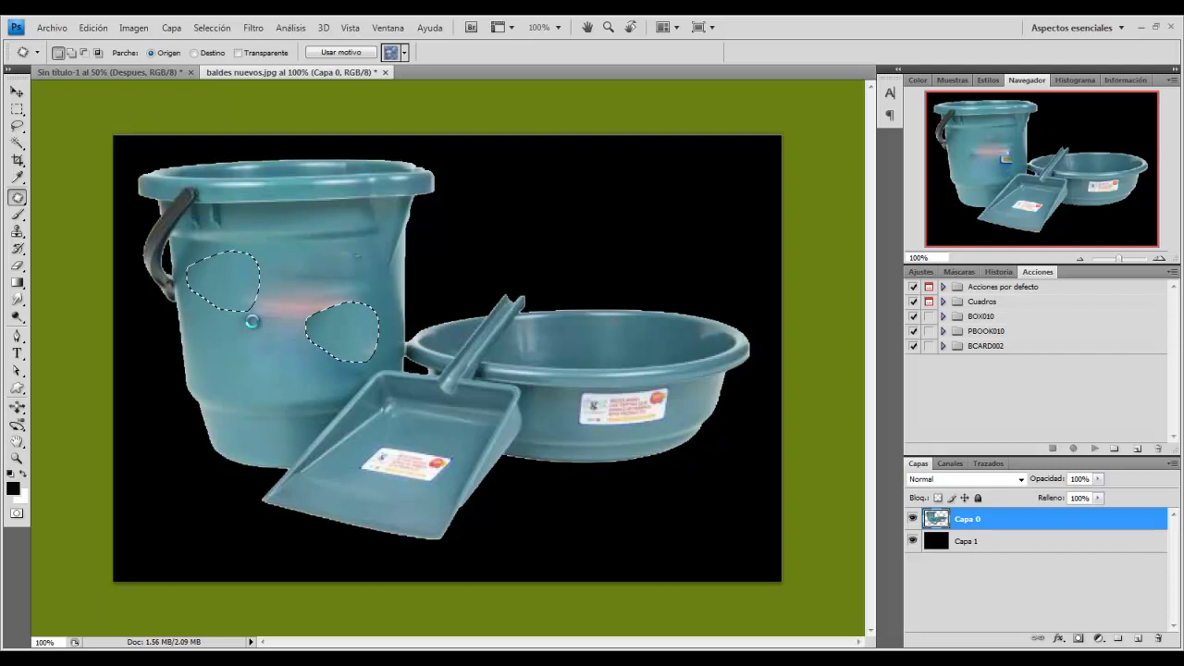
key(ctrl+d)
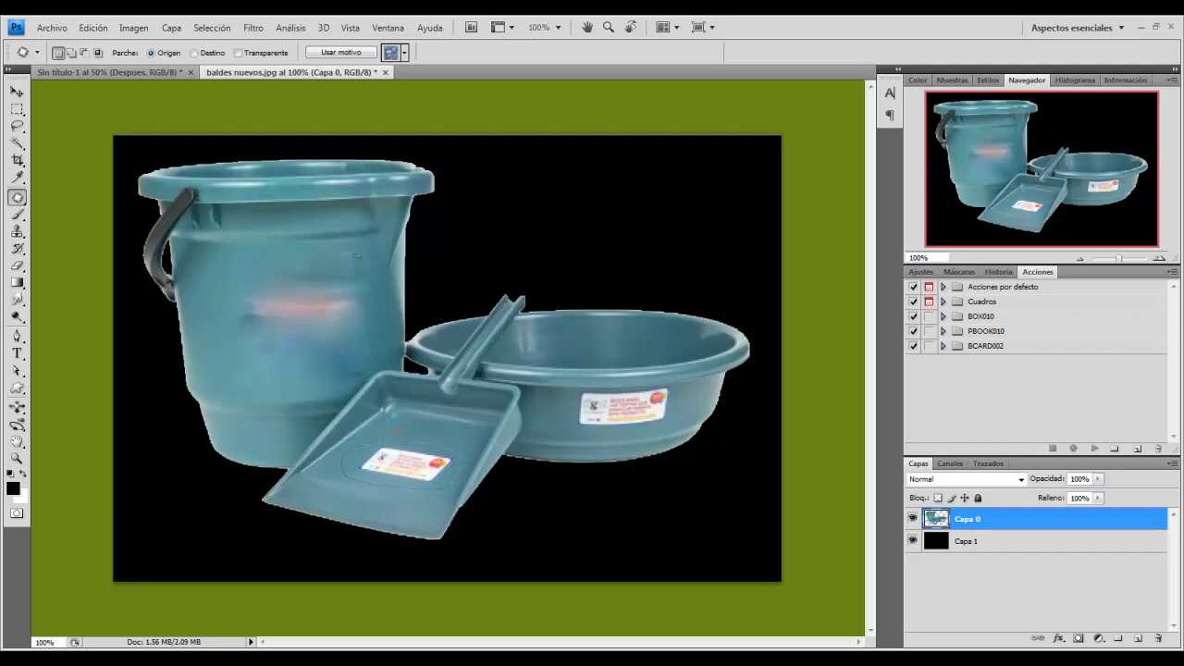
Step: Patch out the dustpan and basin labels and the bucket's faded red label remains
mouse_move(408, 436)
mouse_down()
mouse_move(389, 438)
mouse_move(278, 370)
mouse_up()
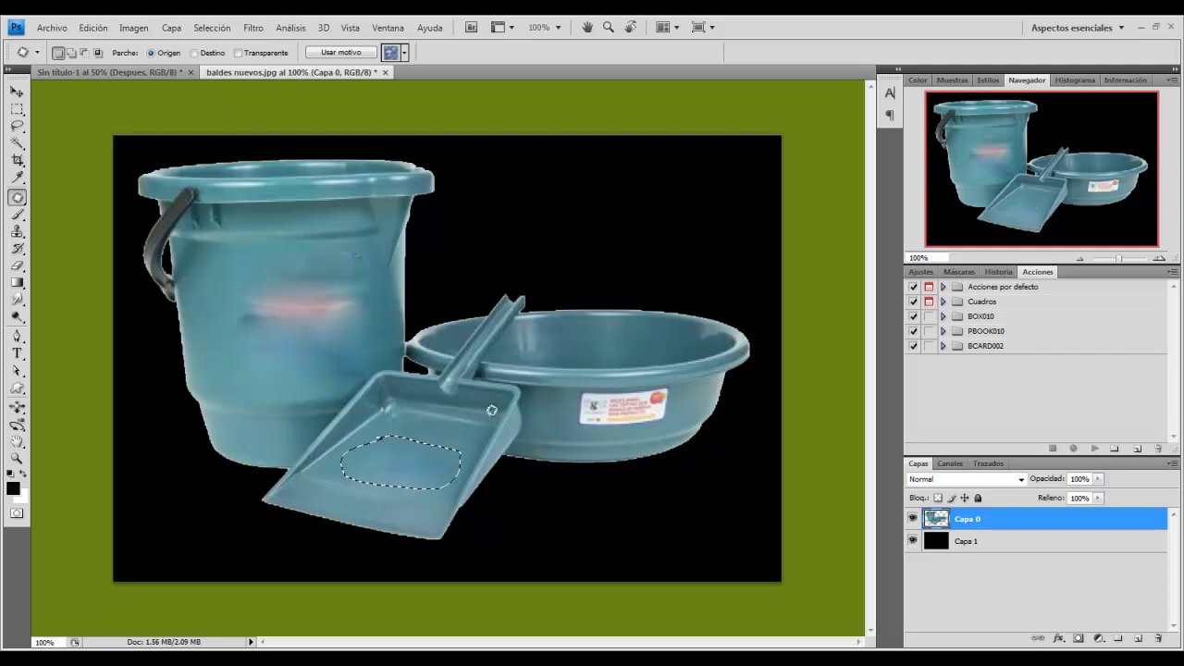
key(ctrl+d)
drag(612, 409, 262, 364)
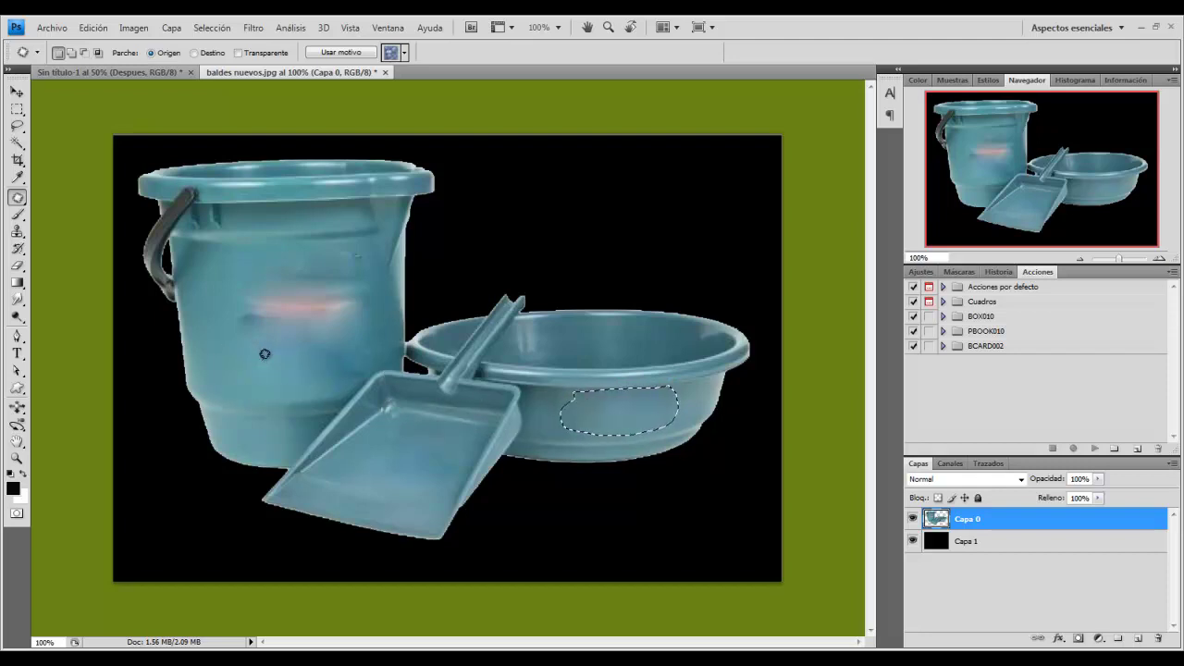
key(ctrl+d)
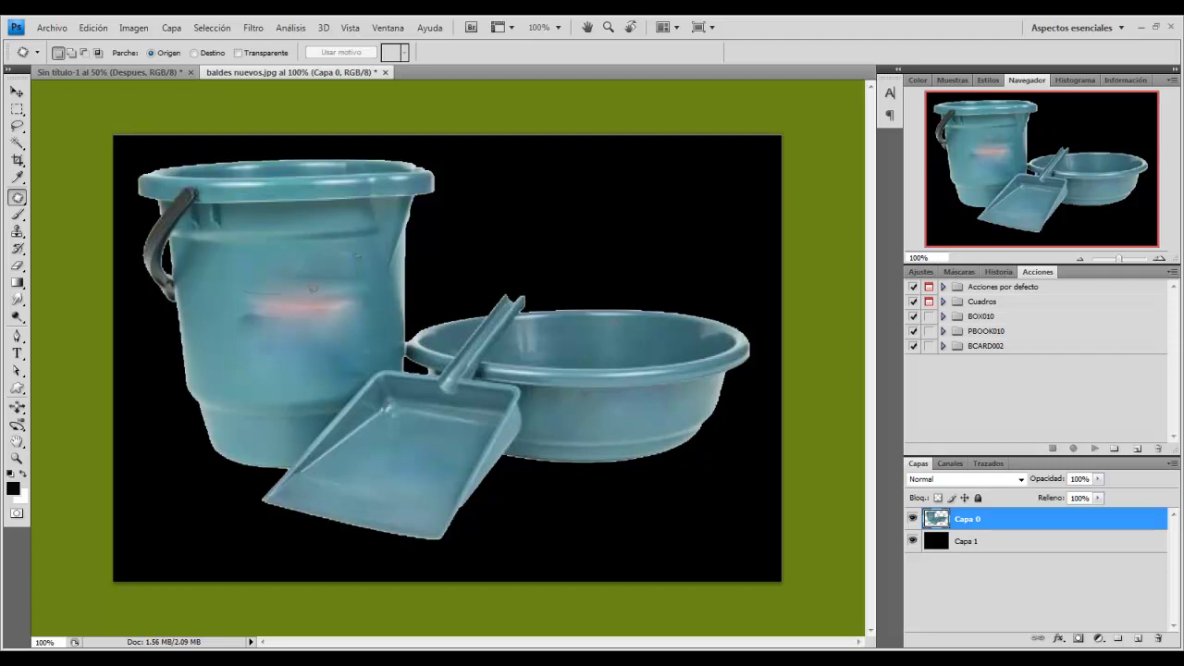
mouse_move(242, 292)
mouse_down()
mouse_move(231, 311)
mouse_move(414, 486)
mouse_up()
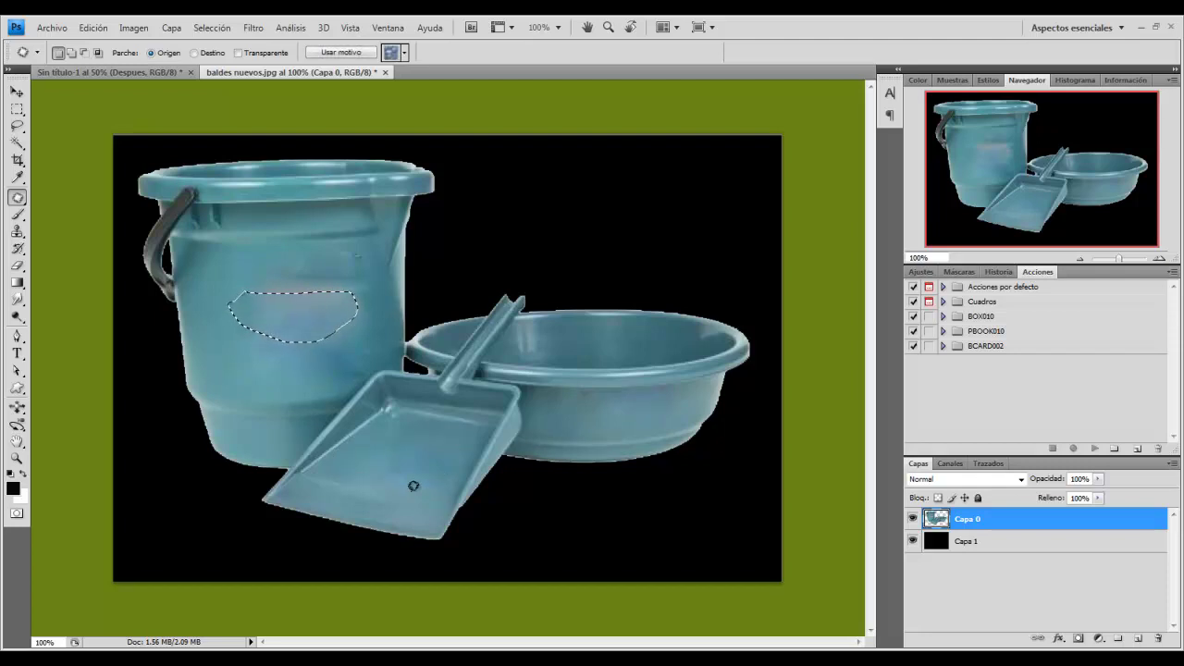
key(ctrl+d)
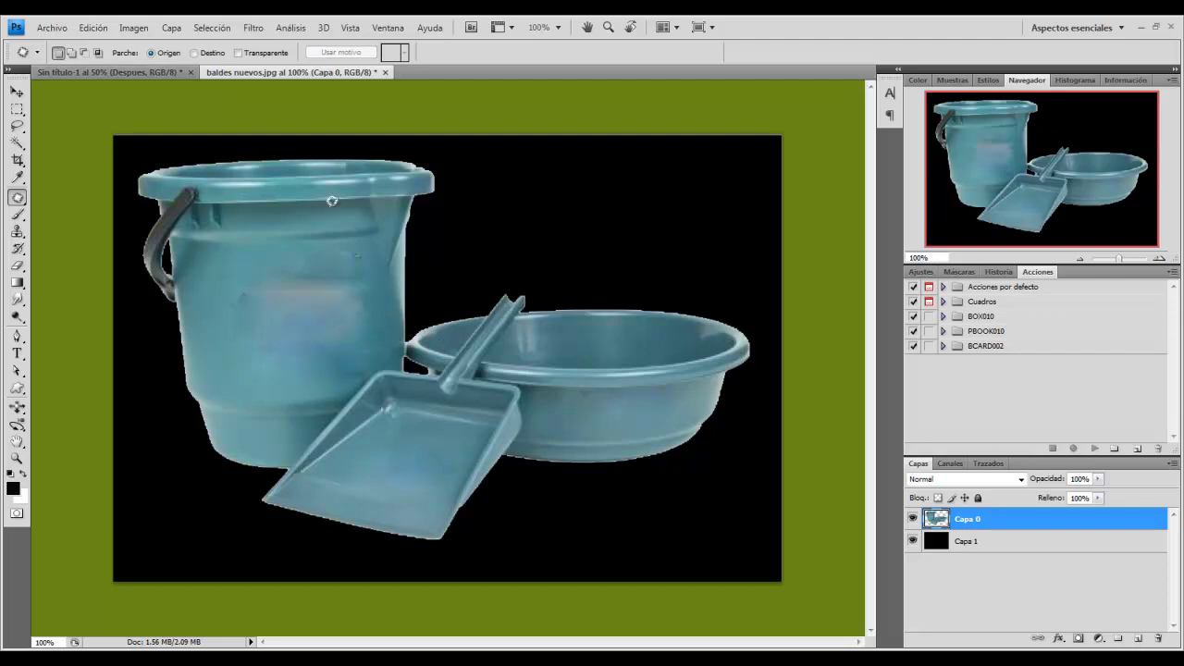
Step: Place the 10_4946 rock texture file into the document as a new layer
click(57, 33)
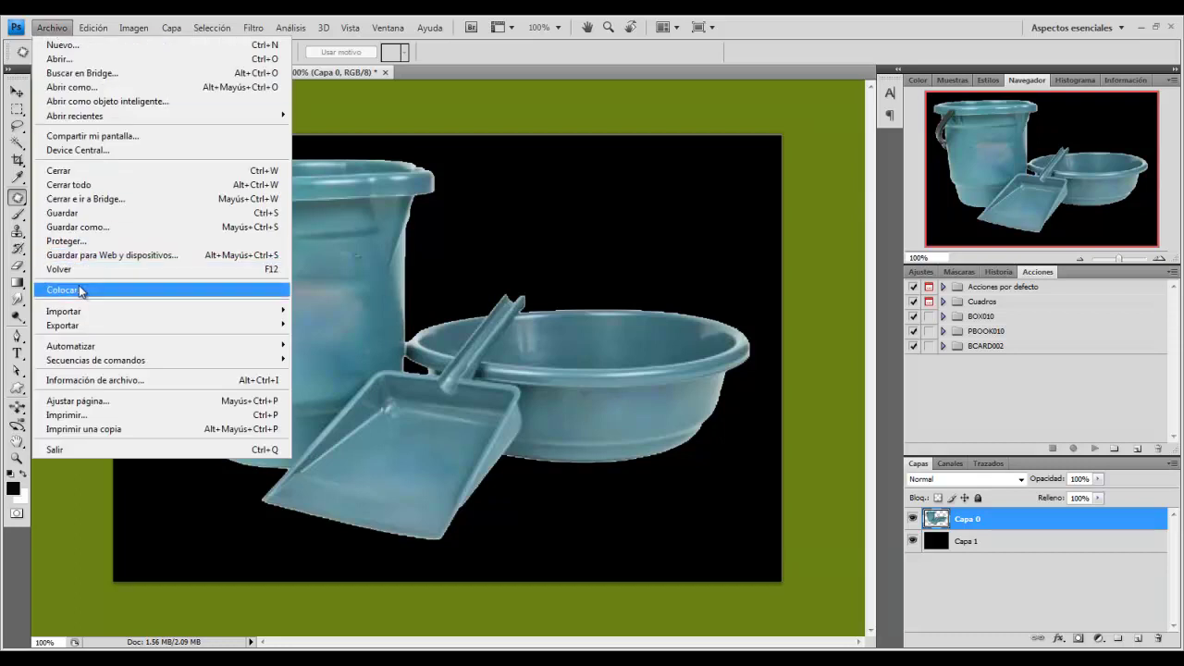
click(81, 290)
mouse_move(726, 178)
mouse_down()
mouse_move(718, 269)
mouse_move(722, 228)
mouse_up()
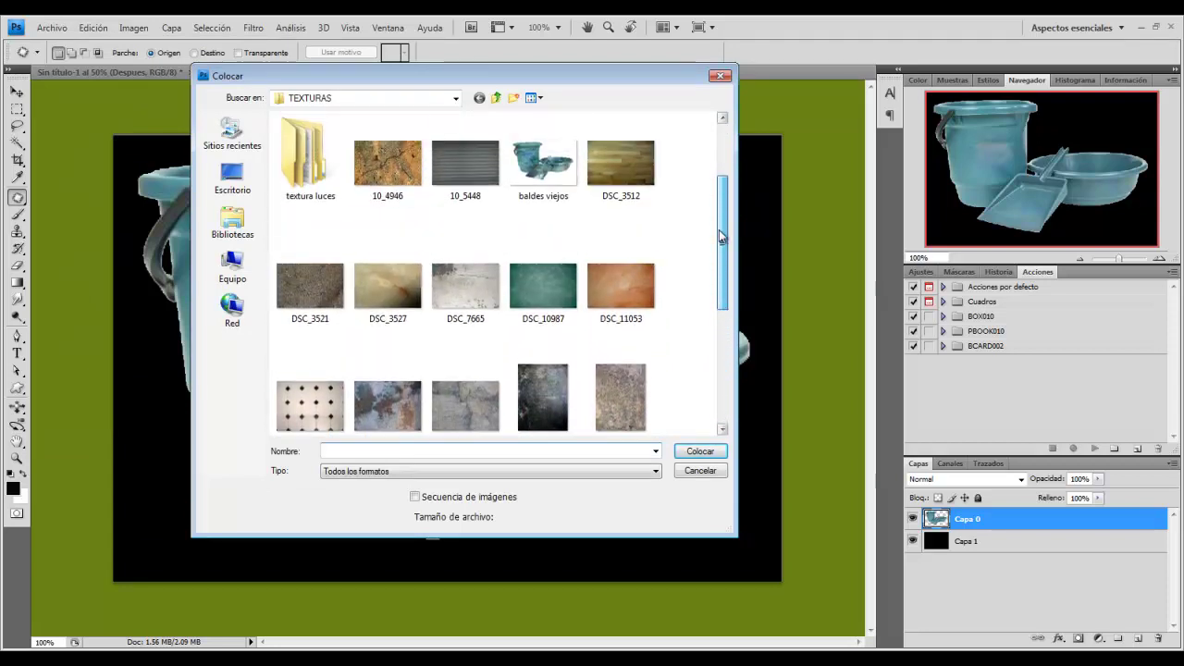
click(387, 165)
click(707, 453)
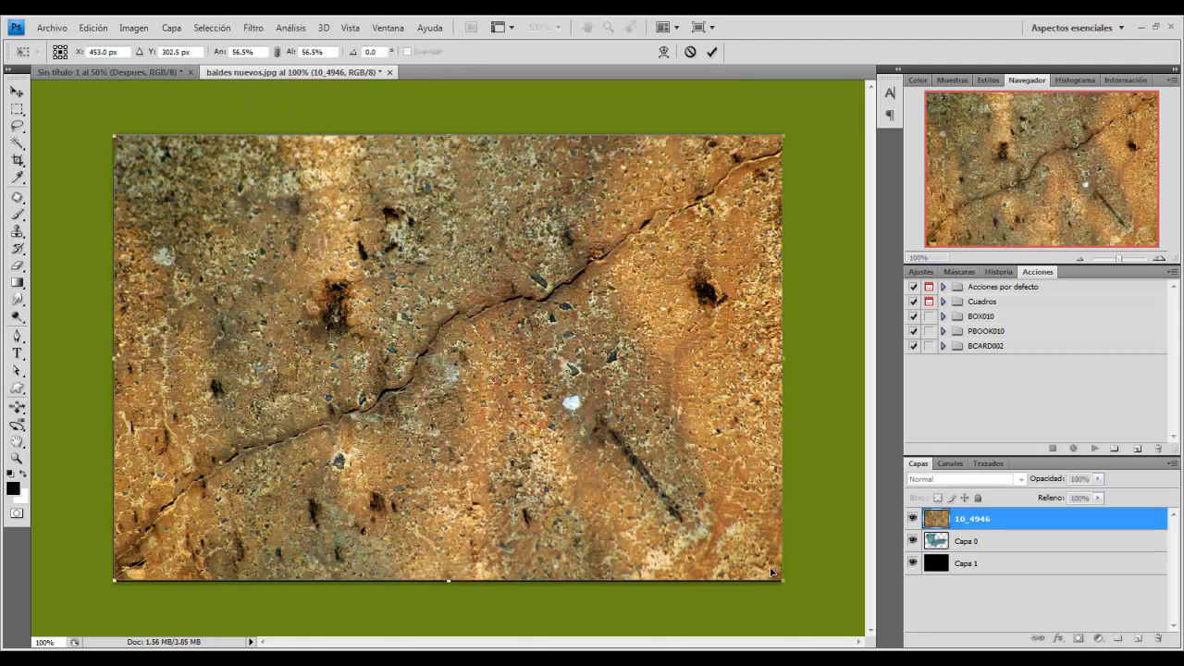
Step: Shrink, rotate upright, stretch and position the 10_4946 texture over the bucket, then apply
mouse_move(780, 579)
mouse_down()
mouse_move(440, 392)
mouse_move(500, 444)
mouse_up()
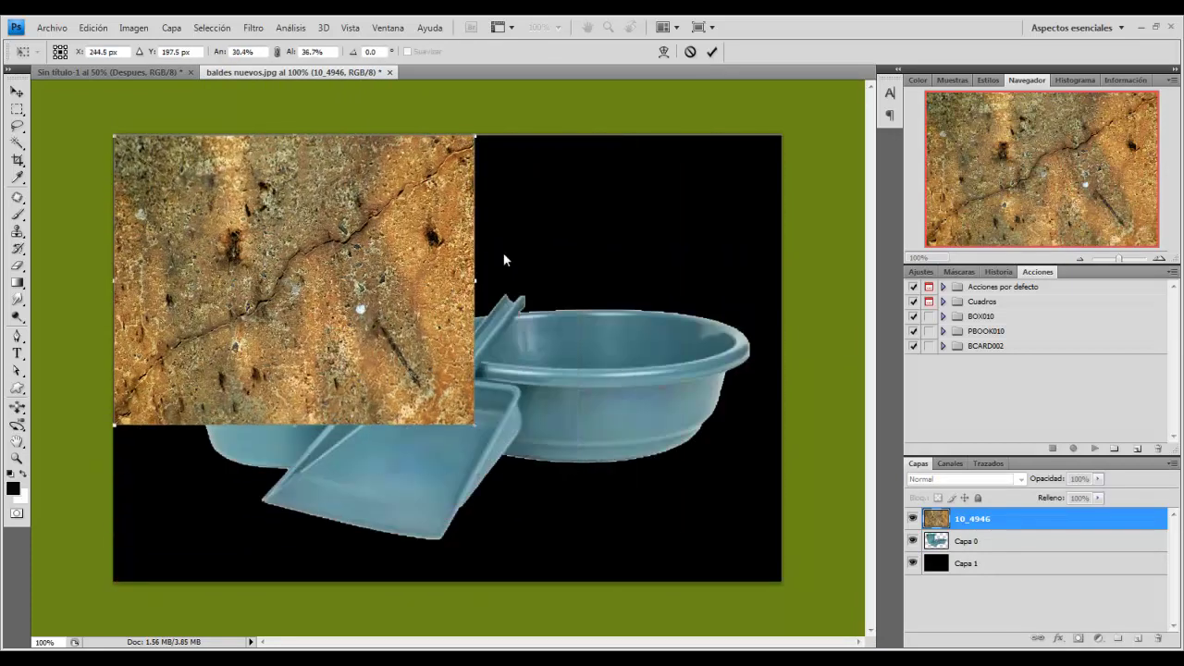
mouse_move(528, 273)
mouse_down()
mouse_move(384, 384)
mouse_move(445, 402)
mouse_up()
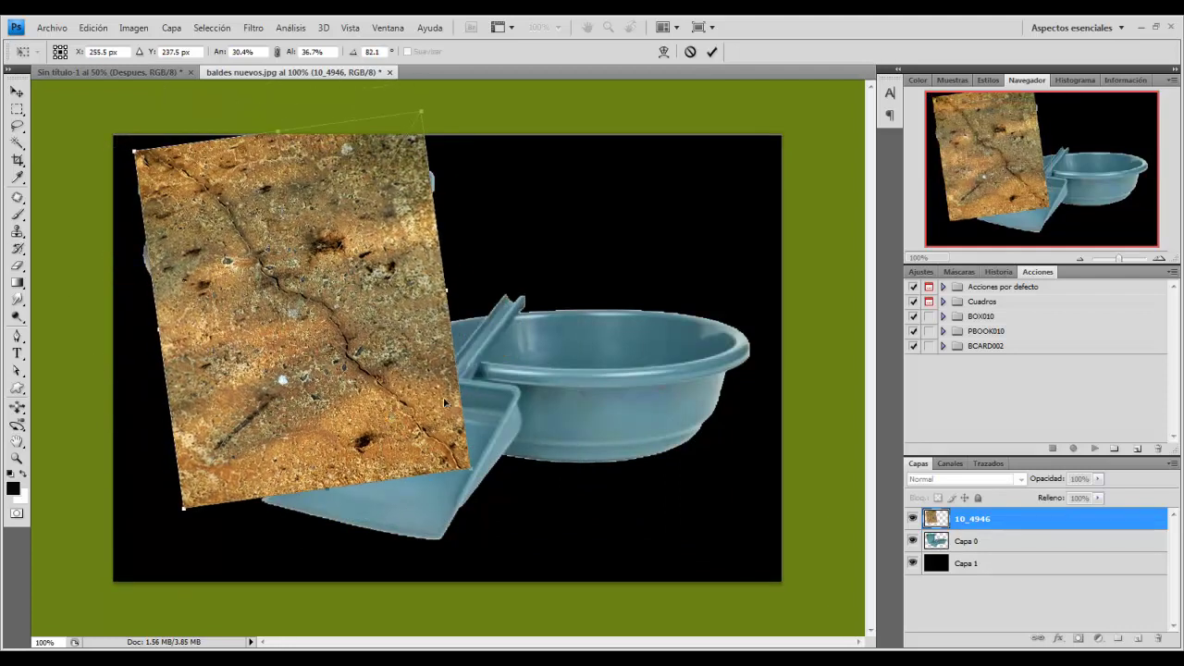
drag(494, 462, 447, 362)
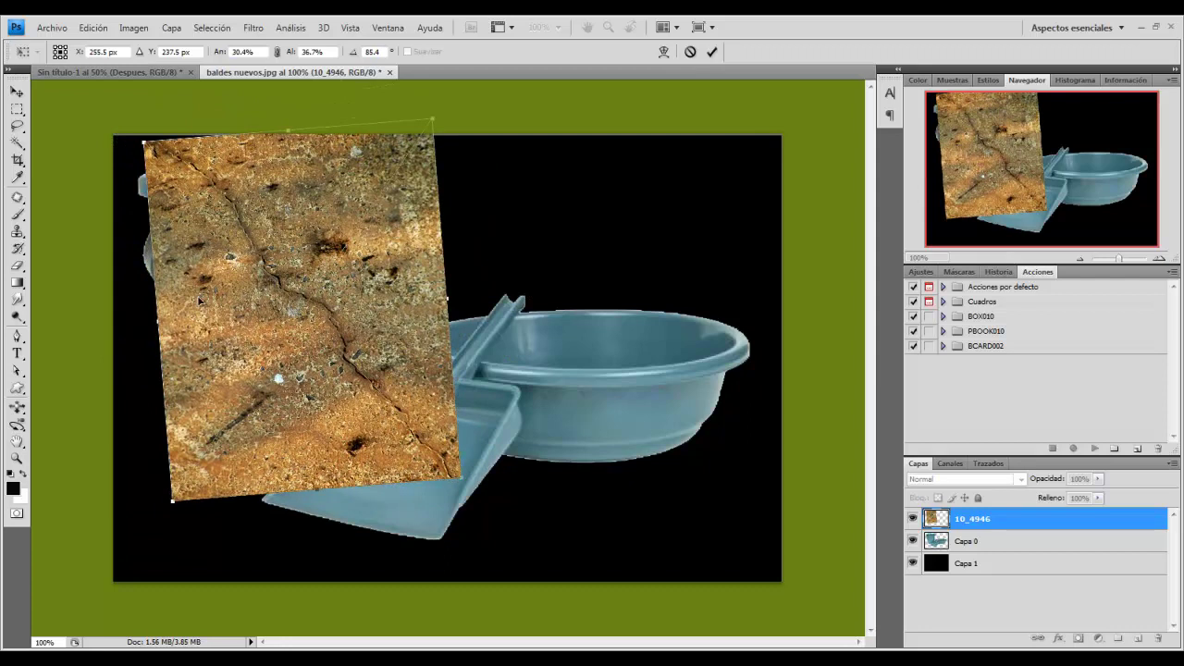
drag(161, 321, 150, 320)
drag(278, 300, 272, 299)
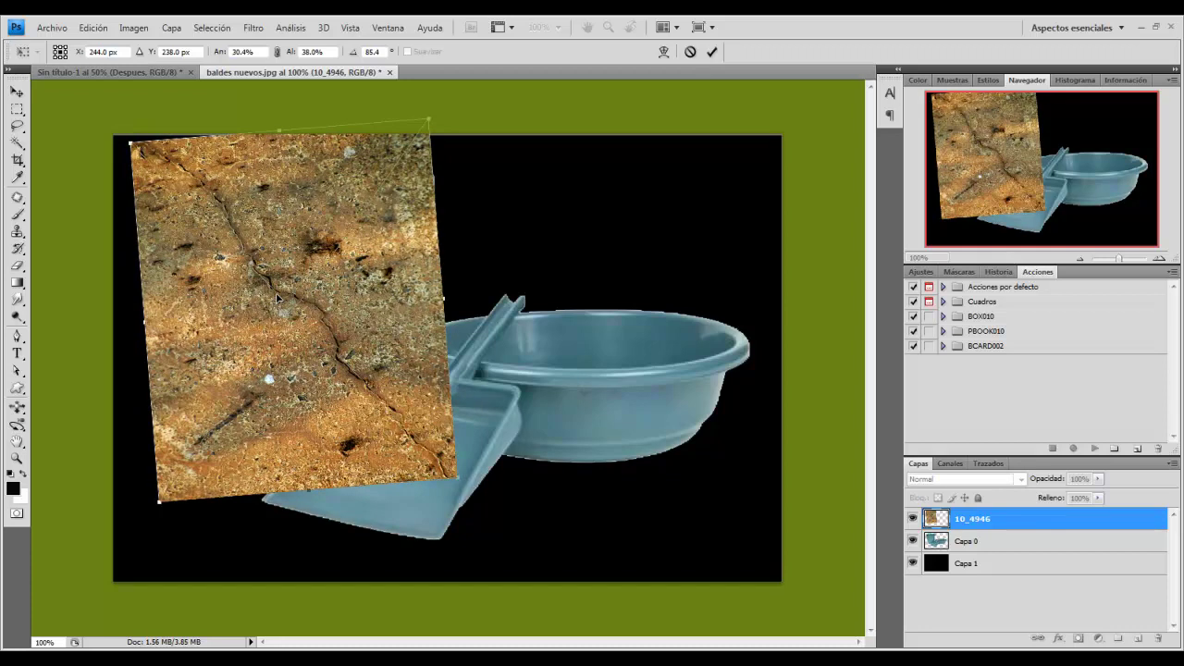
click(713, 53)
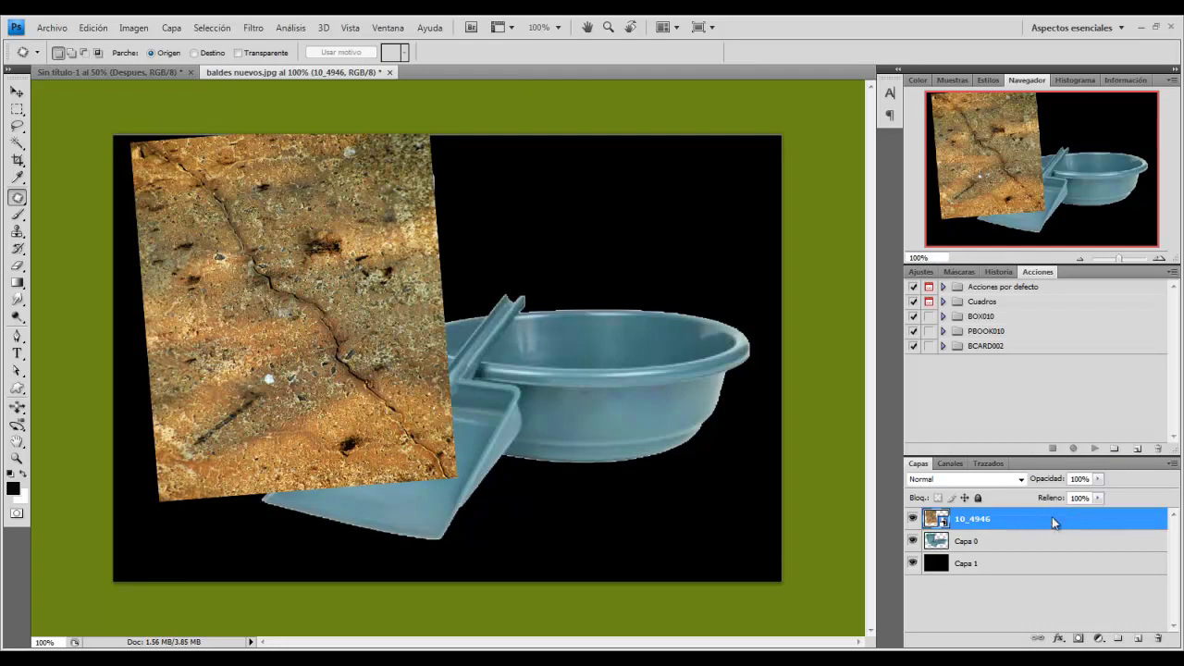
Step: Rasterize layer 10_4946 and set its blend mode to Superponer
right_click(1052, 522)
click(1030, 286)
click(1098, 498)
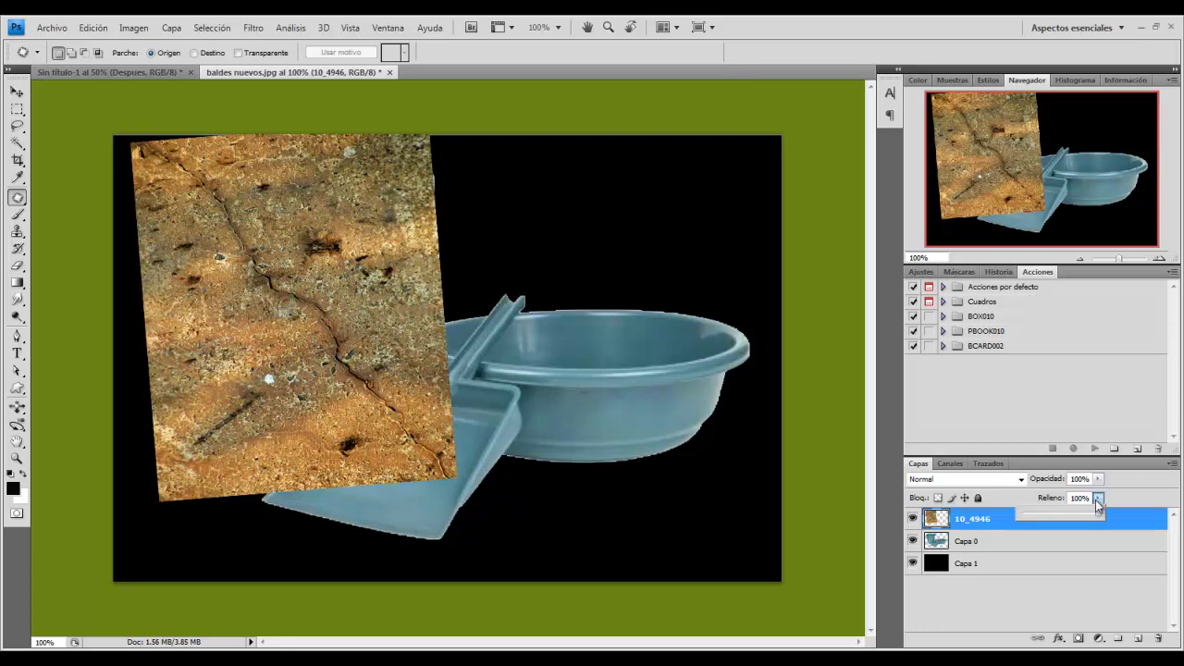
click(1021, 480)
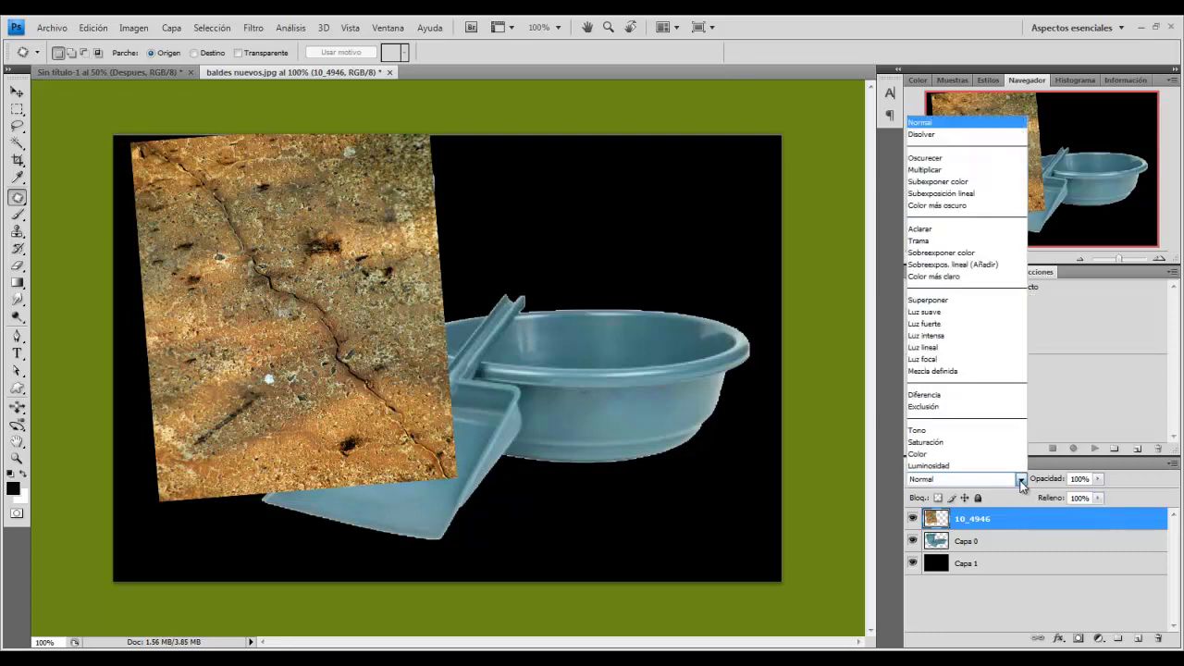
click(945, 300)
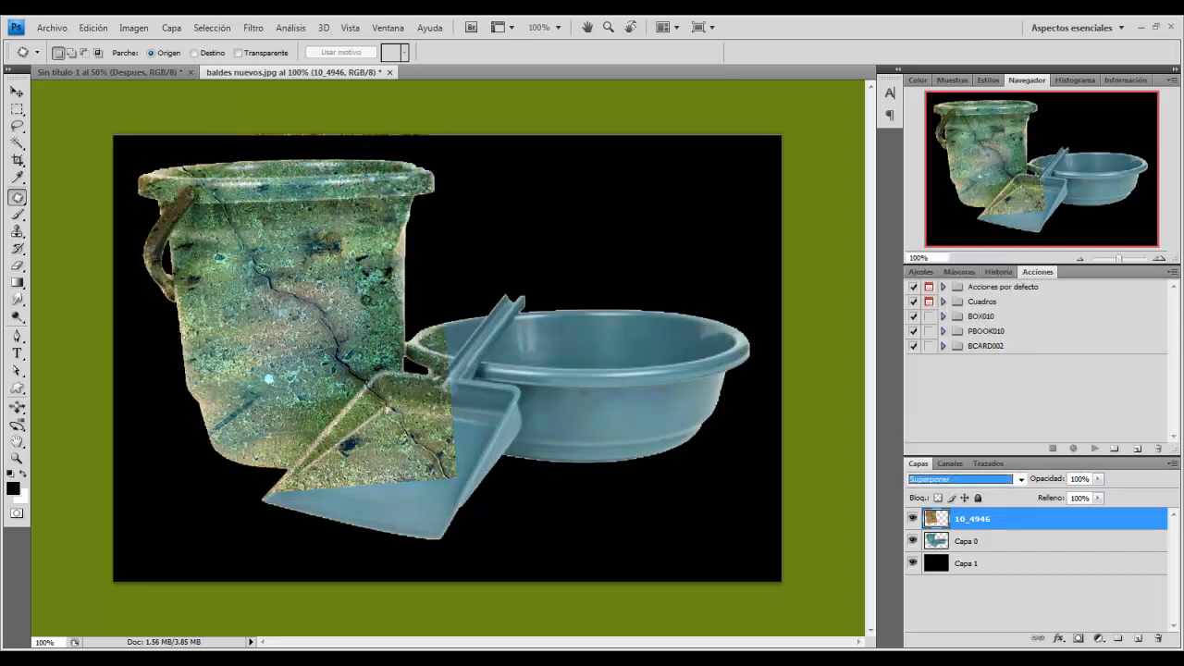
Step: Zoom in to inspect the weathered bucket rim, then return to the full image
click(1159, 259)
click(1159, 259)
drag(1041, 162, 934, 139)
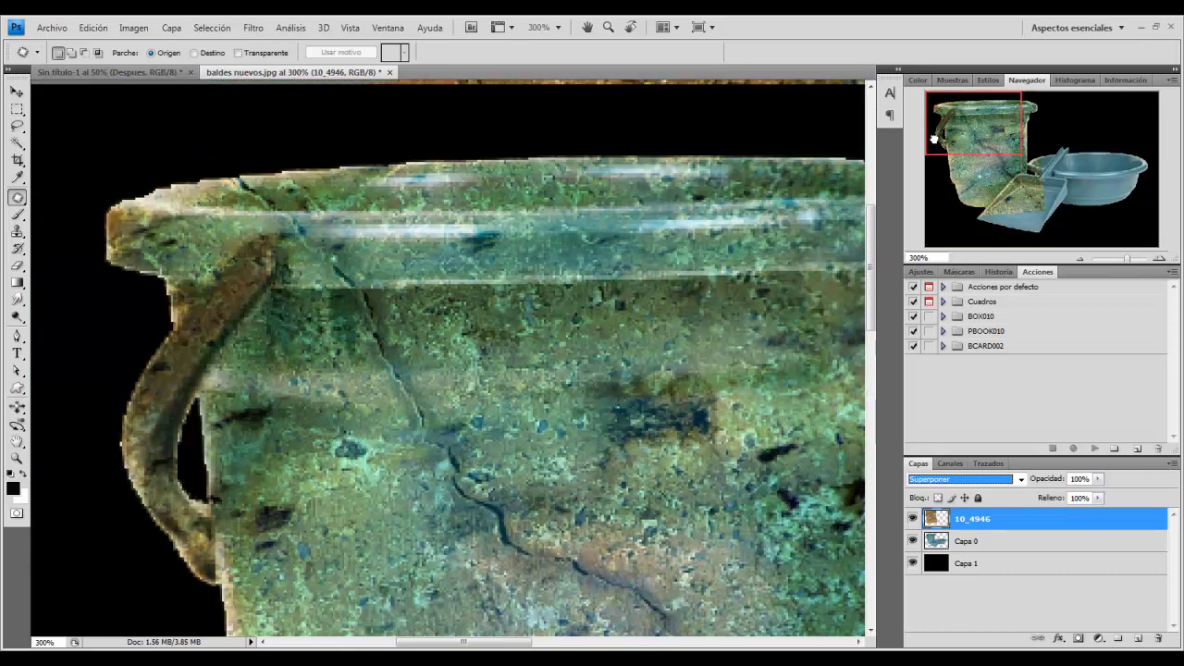
click(1078, 258)
click(1078, 258)
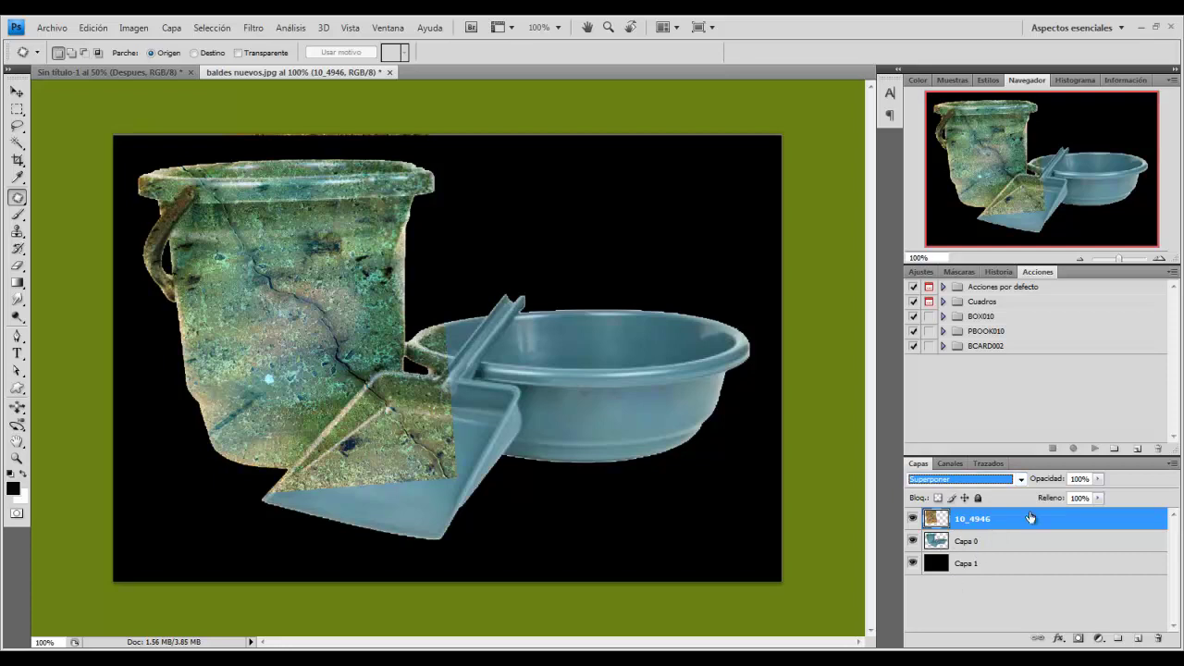
click(135, 28)
mouse_move(144, 66)
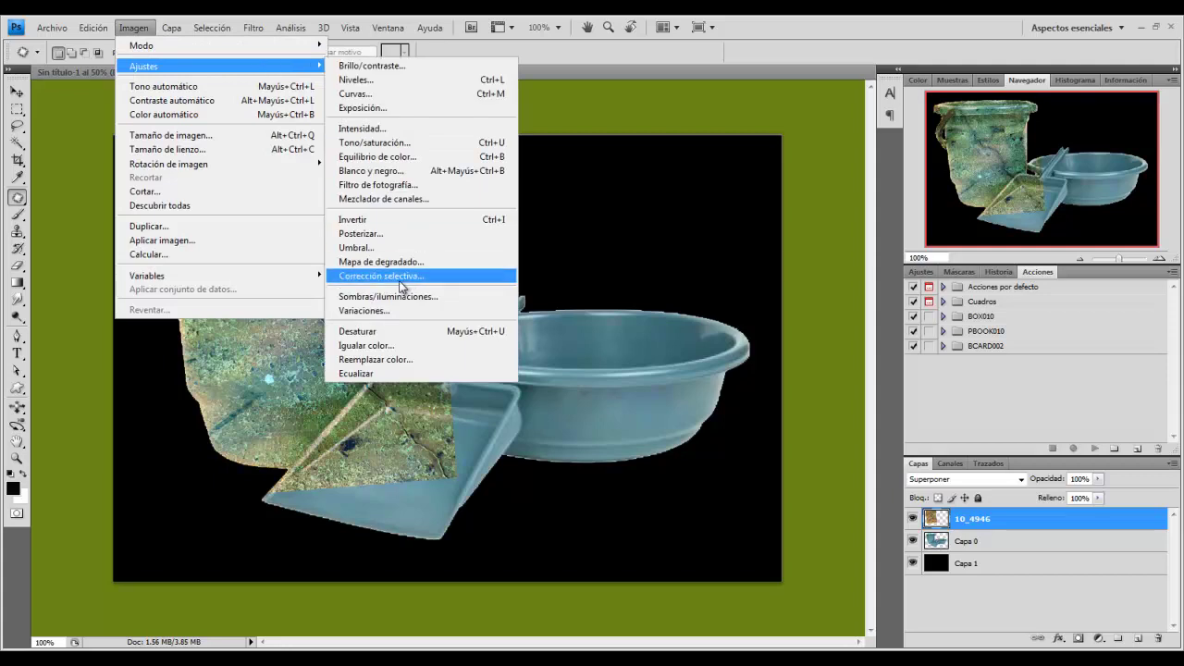
Step: Desaturate the 10_4946 texture layer with Imagen > Ajustes > Desaturar
click(377, 330)
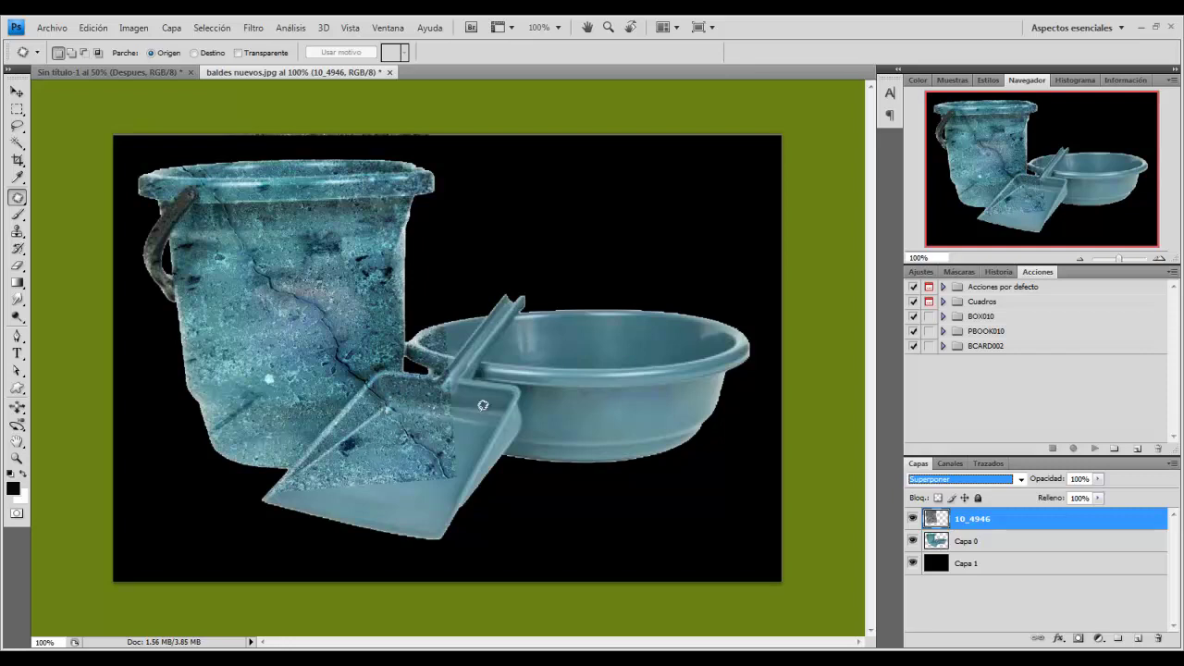
Step: Set up the Eraser with lowered opacity, 47% flow and a 75 px brush
click(17, 266)
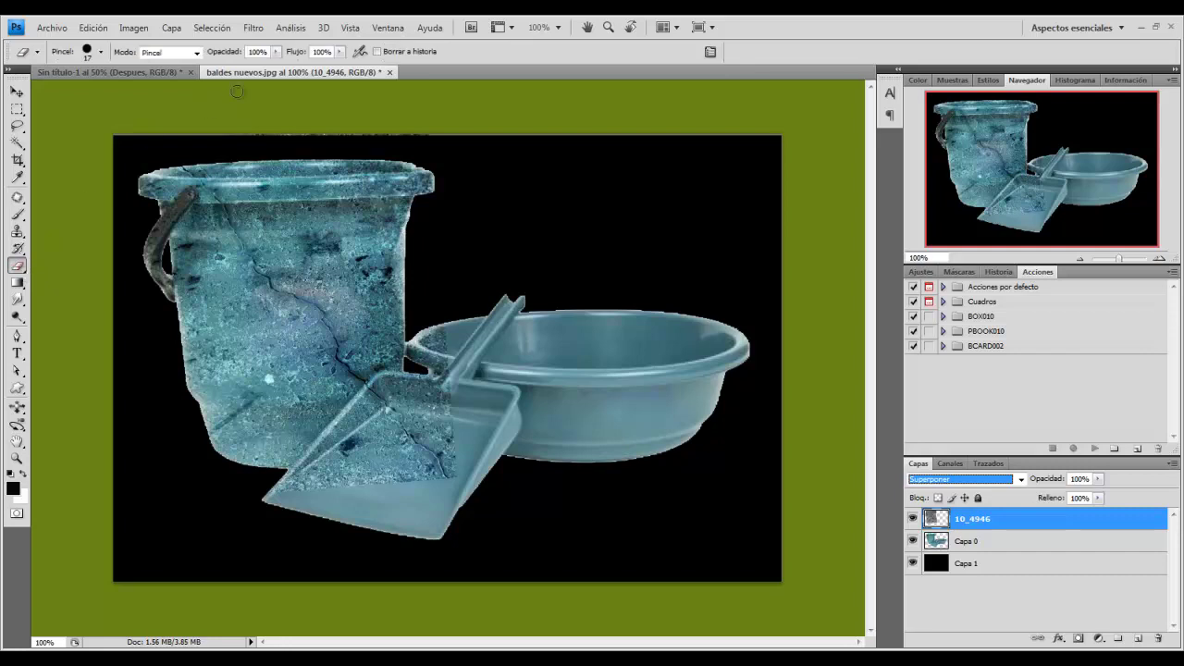
mouse_move(277, 53)
mouse_down()
mouse_move(280, 71)
mouse_move(263, 74)
mouse_up()
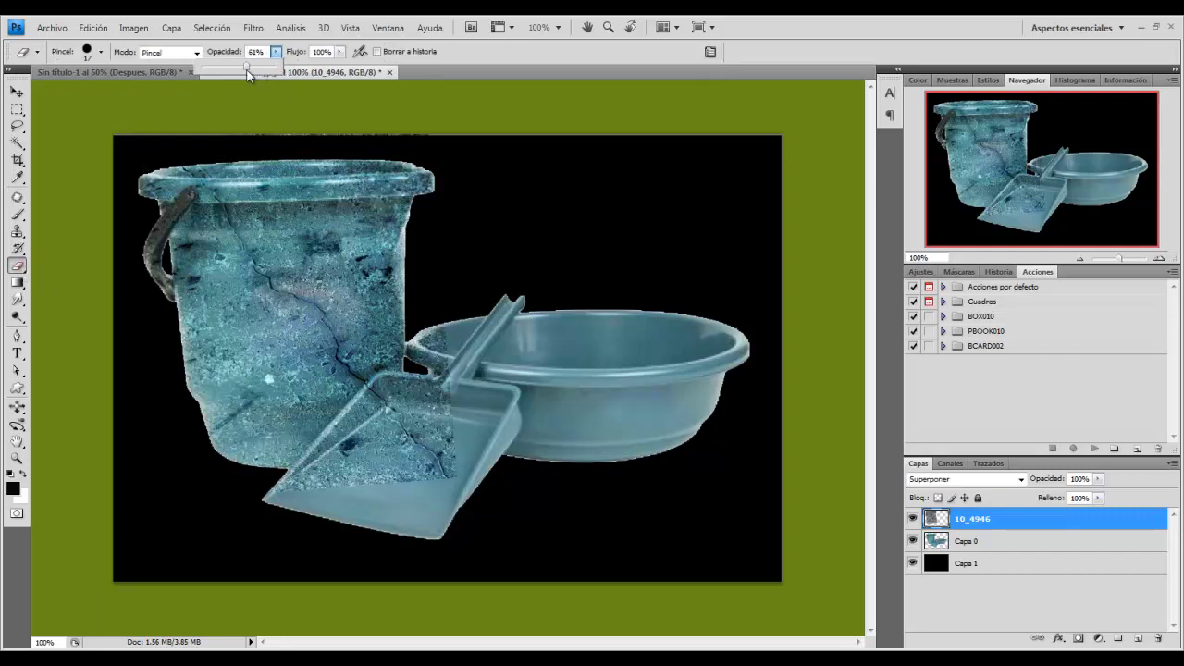
click(340, 53)
drag(350, 71, 302, 74)
click(101, 55)
click(102, 54)
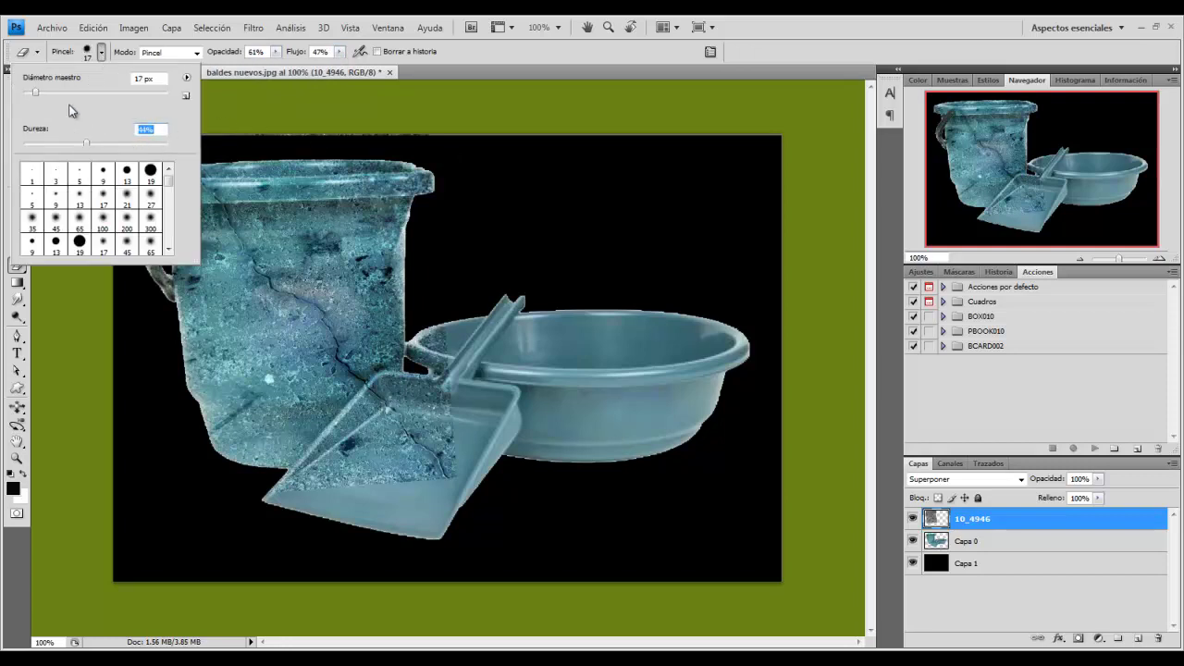
drag(39, 93, 61, 93)
click(433, 357)
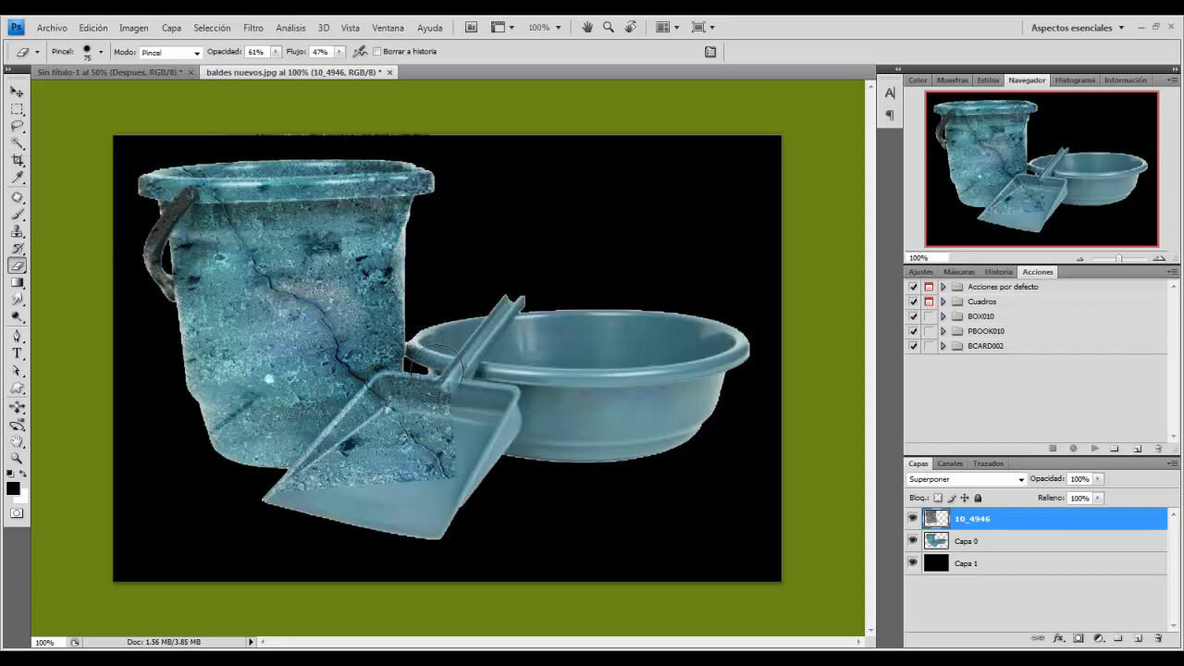
Step: Erase the rock texture from the dustpan, shrinking the brush to 32 then 23 px
mouse_move(435, 424)
mouse_down()
mouse_move(385, 437)
mouse_move(393, 427)
mouse_move(453, 444)
mouse_move(410, 467)
mouse_move(423, 463)
mouse_move(265, 491)
mouse_move(367, 455)
mouse_up()
scroll(194, 271, up, 1)
scroll(157, 186, up, 1)
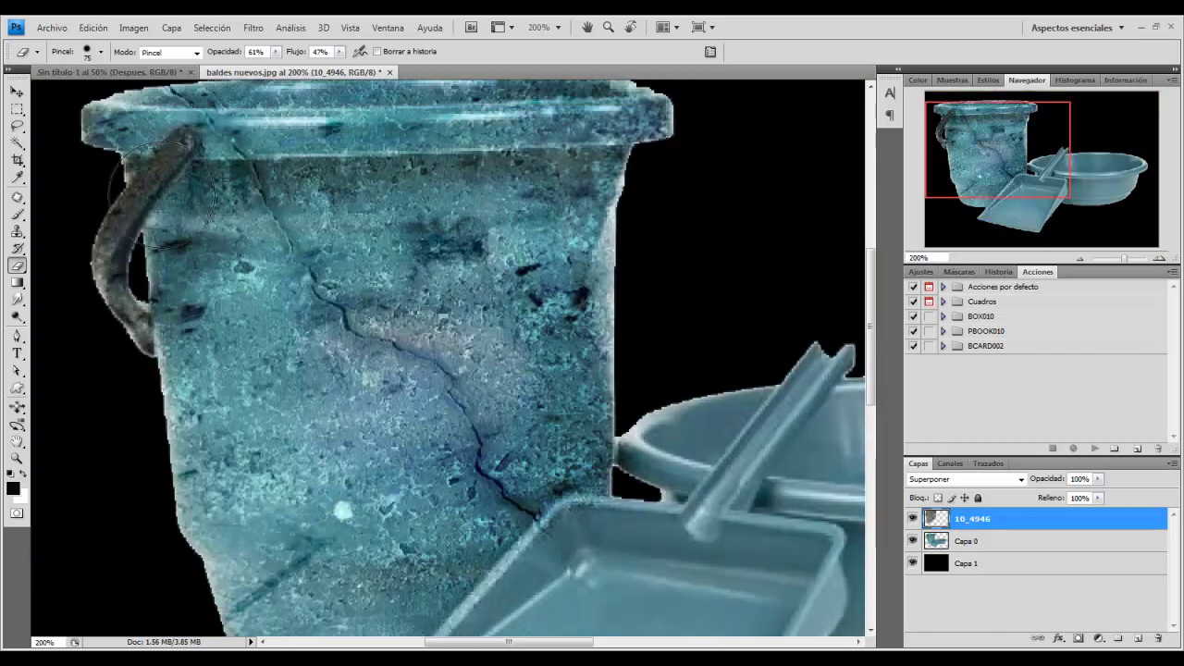
click(100, 52)
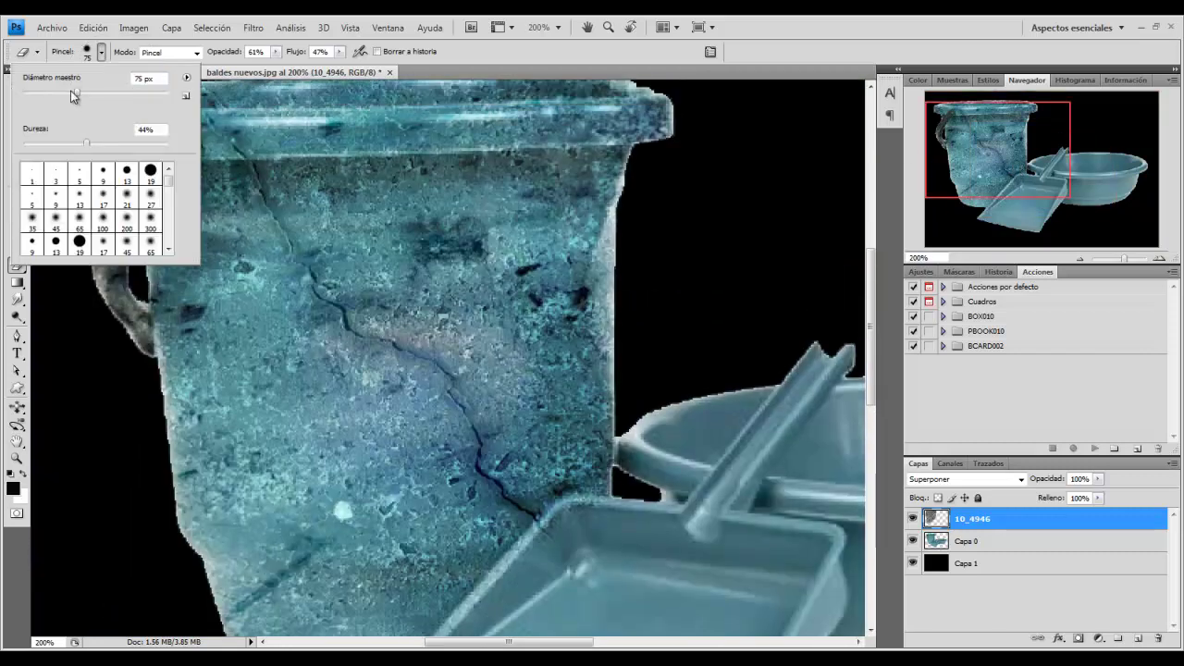
drag(49, 92, 47, 93)
click(97, 291)
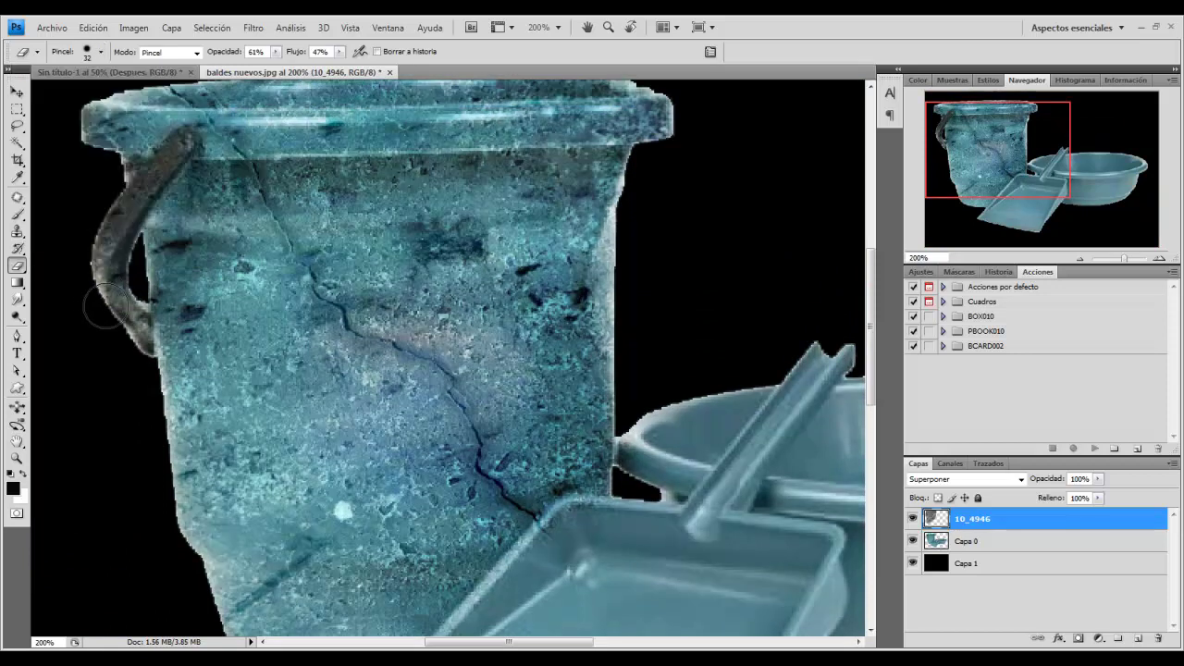
click(99, 52)
drag(45, 94, 43, 93)
click(391, 190)
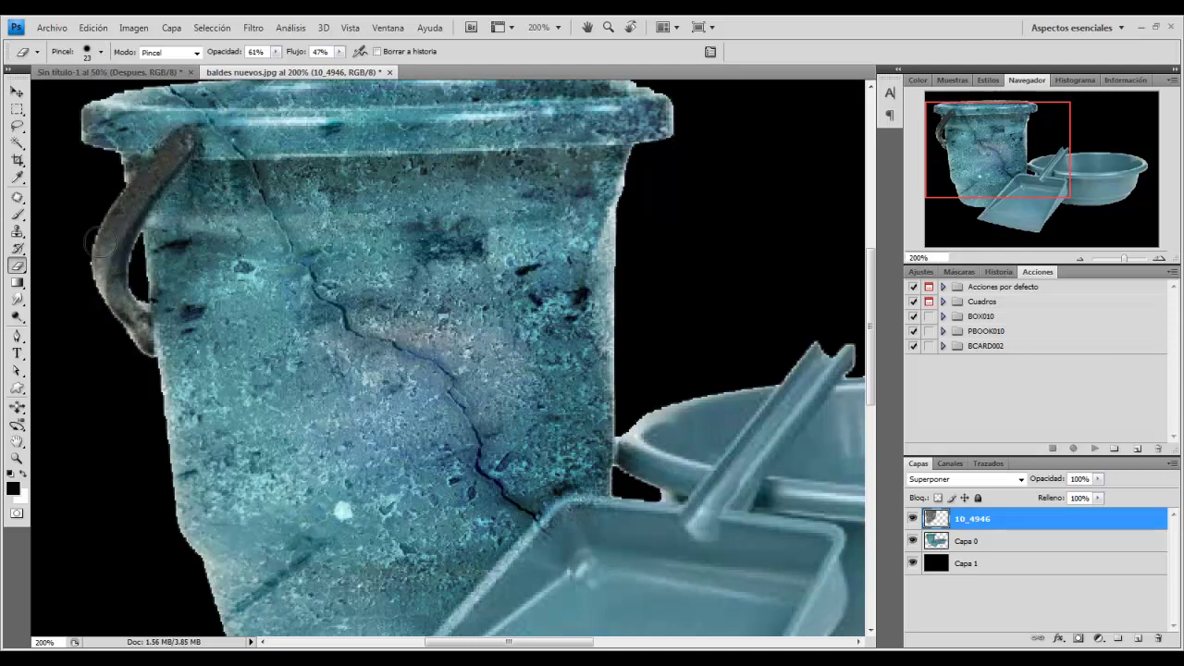
key(ctrl+minus)
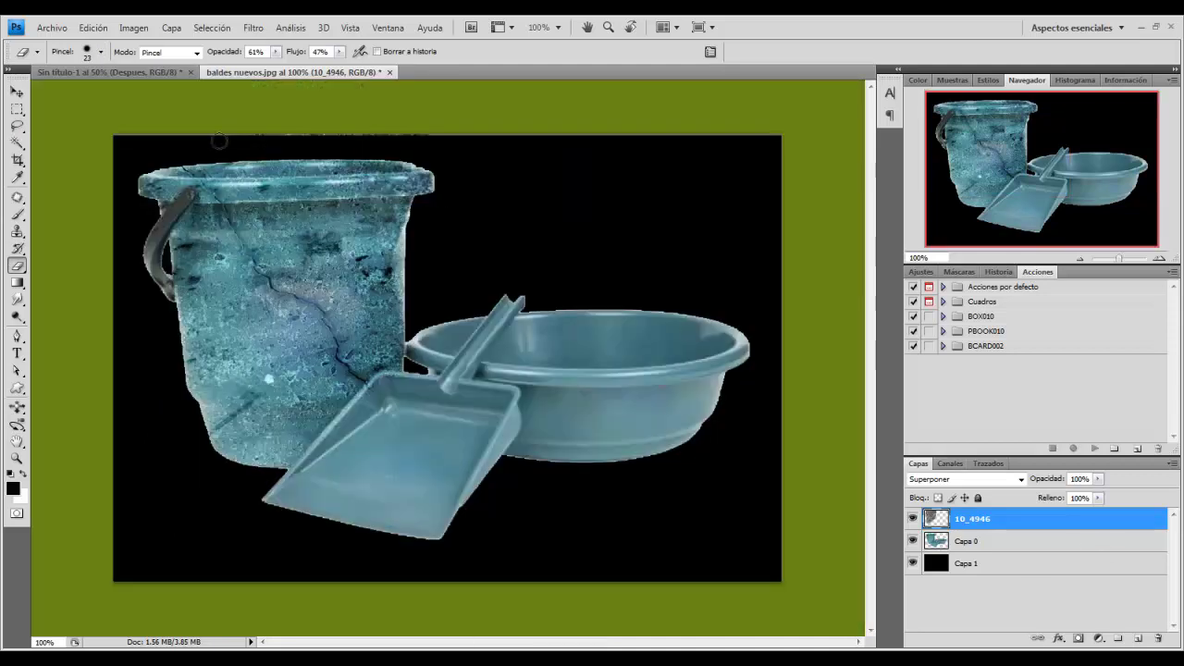
Step: Place the texturas-006 rust texture into the document
click(52, 27)
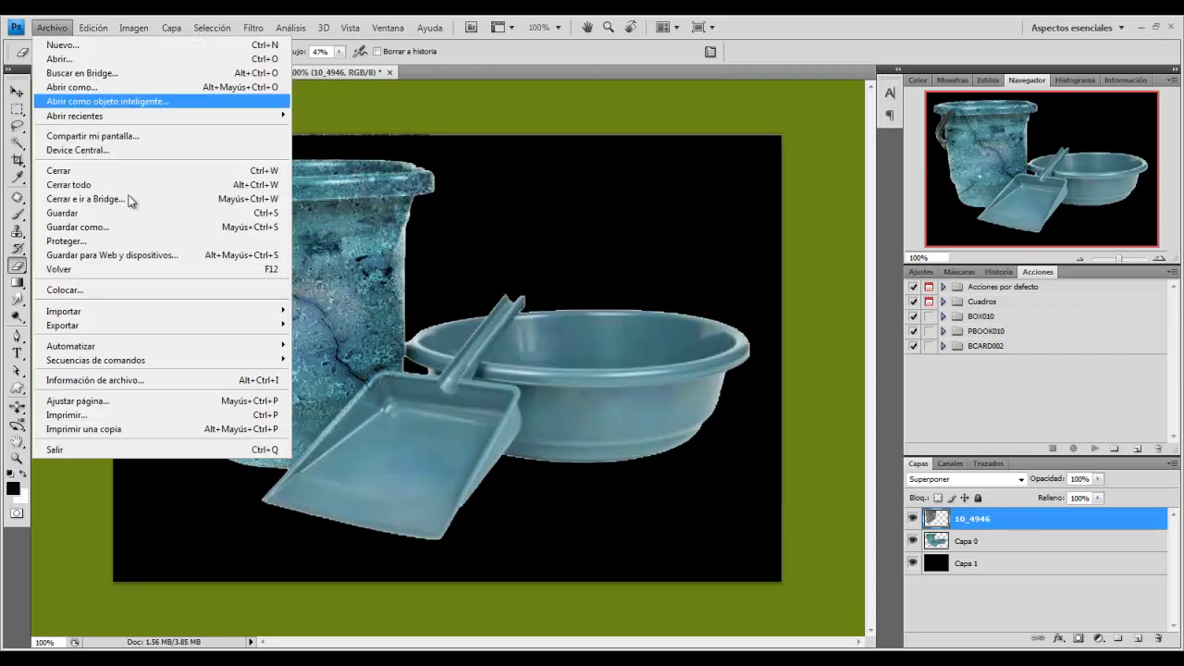
click(89, 293)
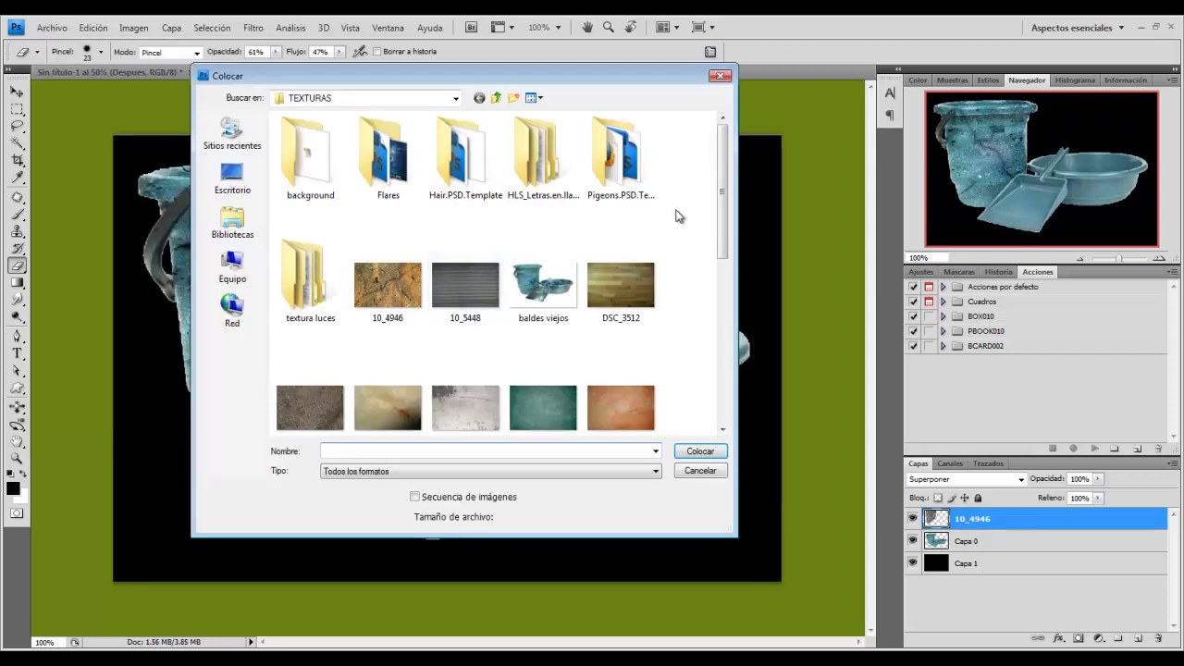
drag(727, 185, 719, 335)
click(696, 453)
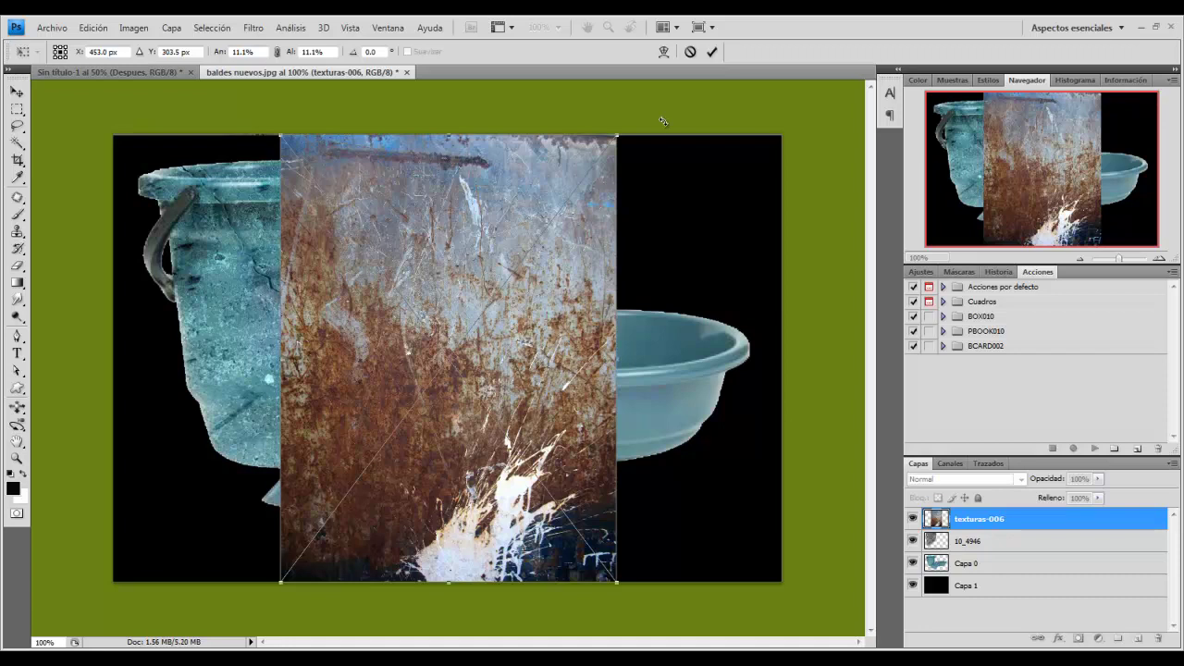
Step: Shrink texturas-006, move it over the dustpan, rotate it about 25.7°, and apply
drag(291, 139, 427, 356)
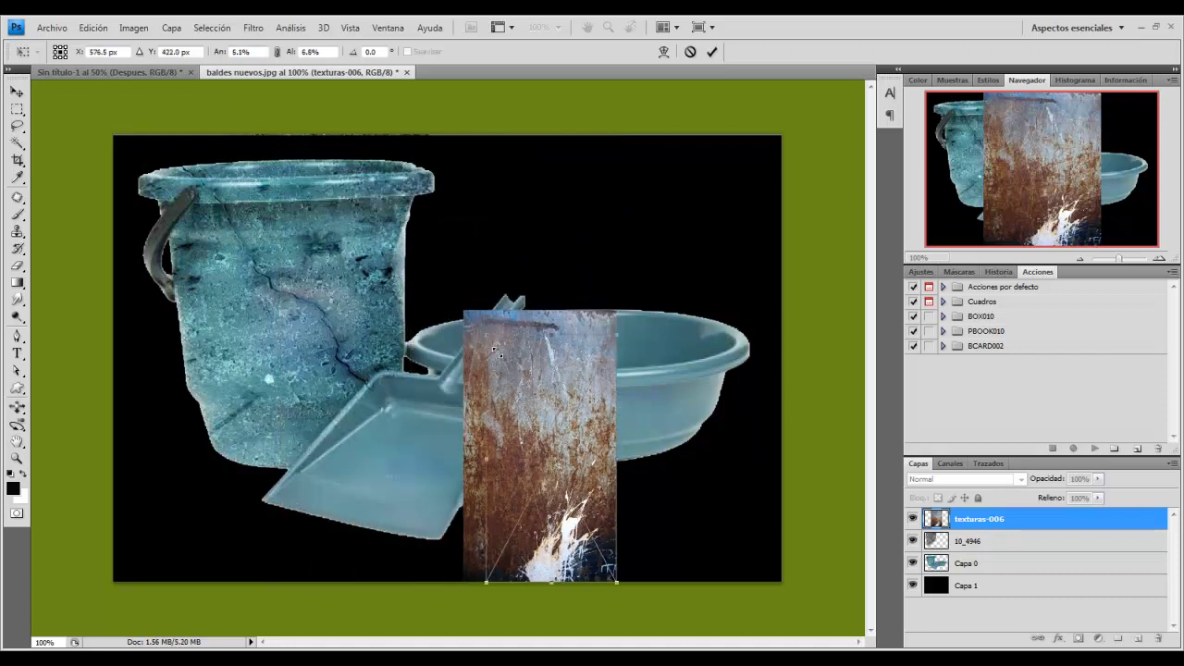
drag(518, 444, 342, 335)
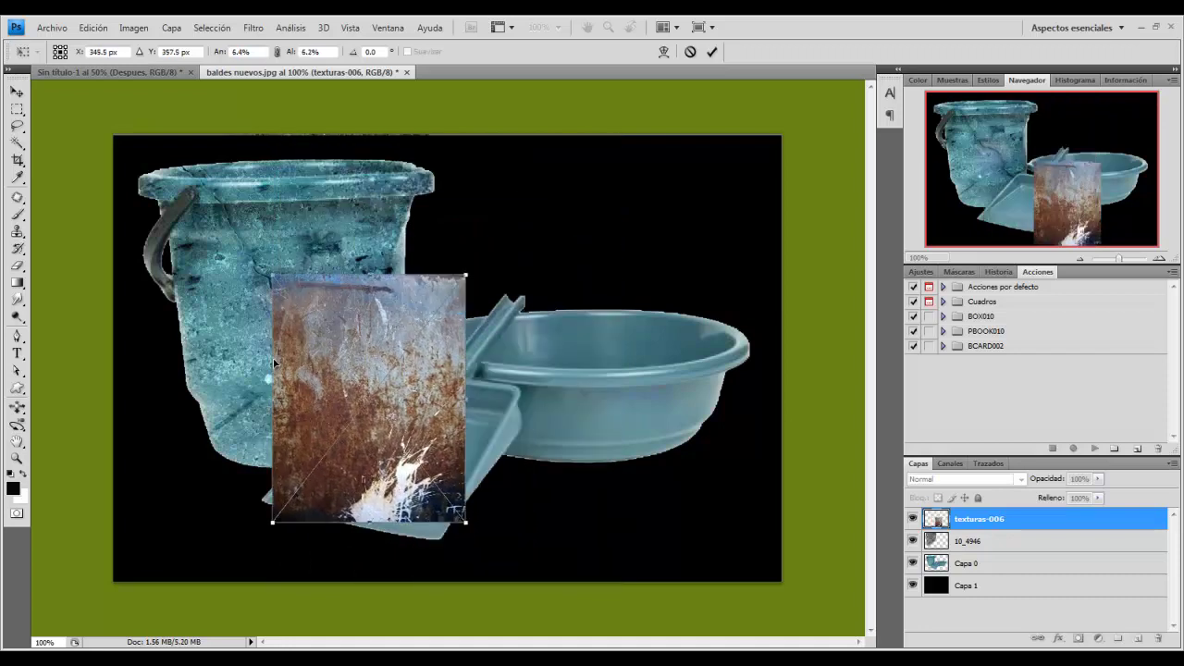
mouse_move(504, 244)
mouse_down()
mouse_move(553, 327)
mouse_move(563, 288)
mouse_move(560, 438)
mouse_up()
key(Return)
Step: Set the texturas-006 layer's blend mode to Superponer
key(e)
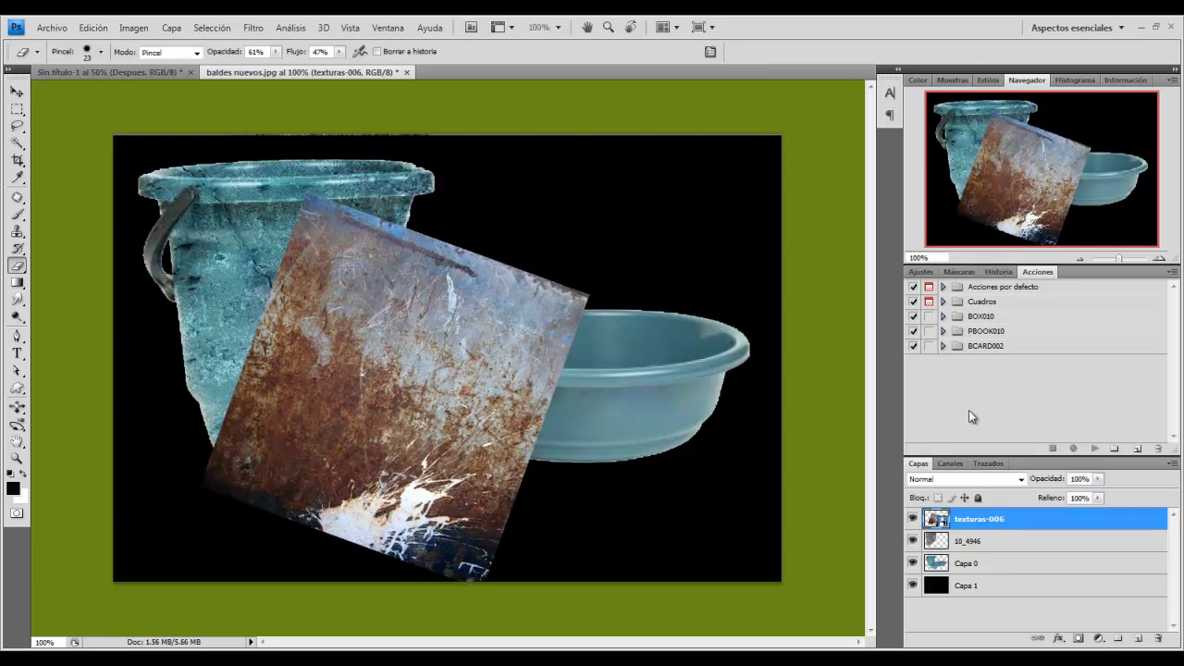
click(1017, 480)
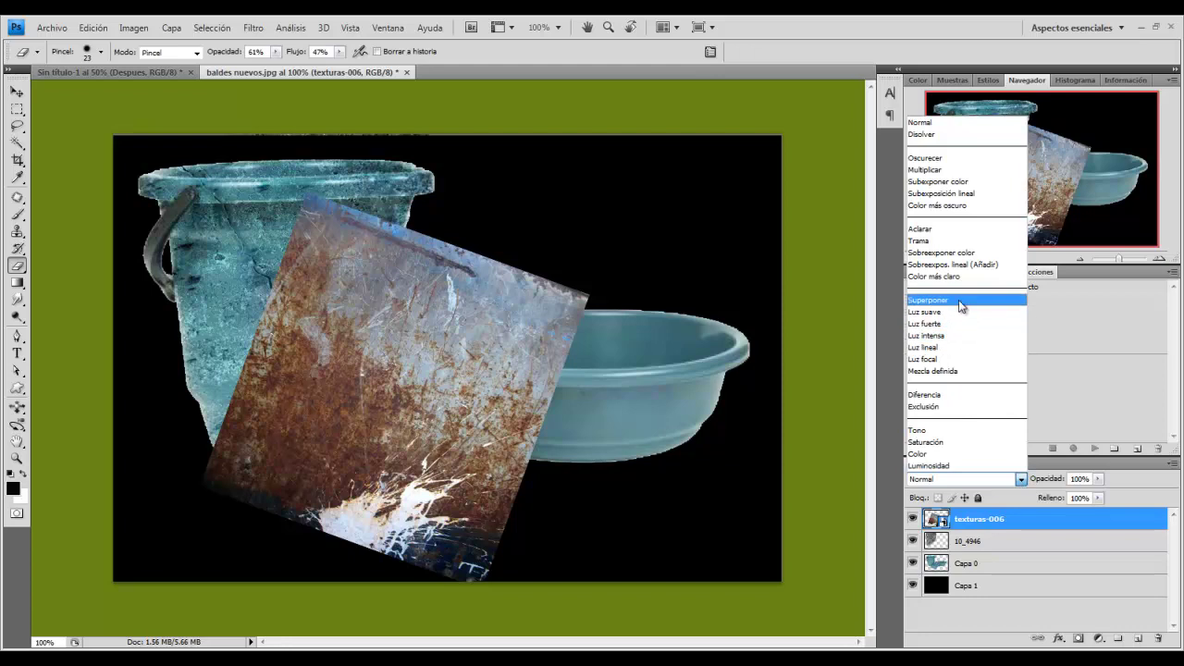
click(964, 301)
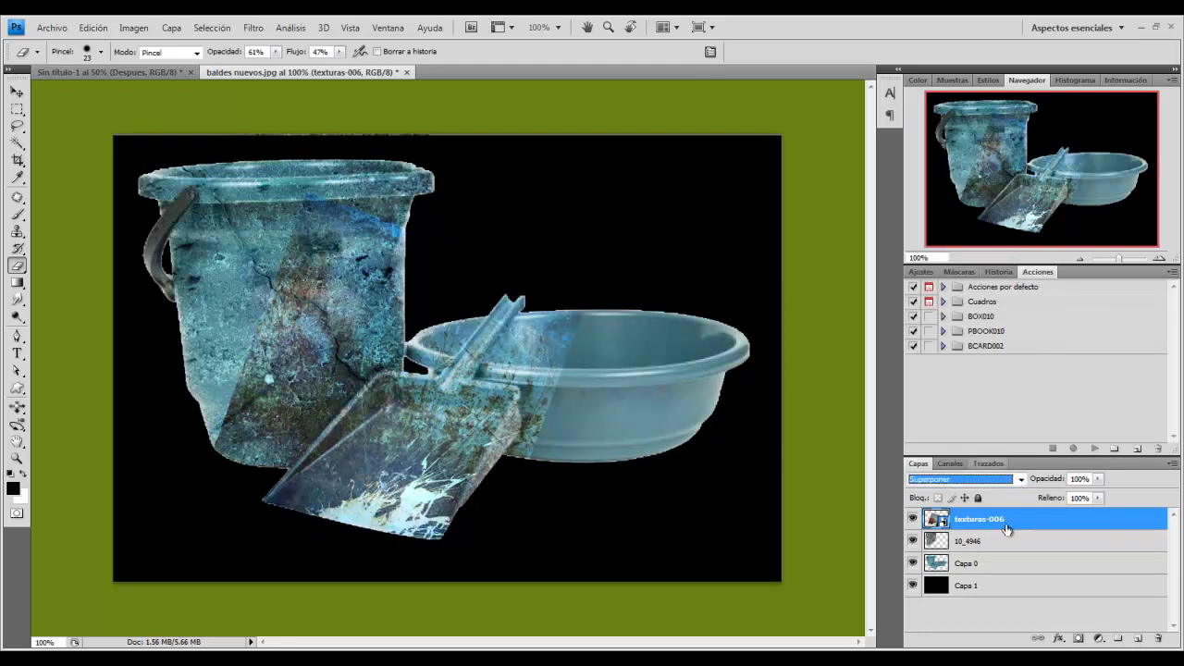
right_click(1048, 529)
Step: Rasterize texturas-006 and erase it off the basin with a 99 px eraser at 84% opacity, 79% flow
click(1030, 283)
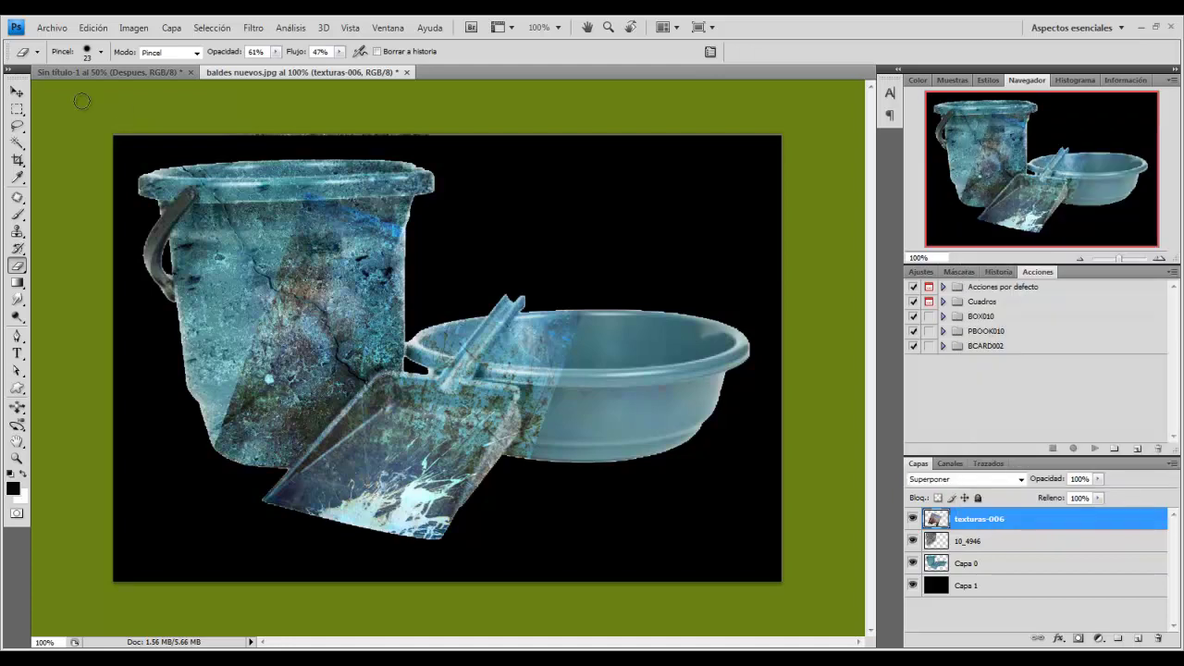
click(100, 52)
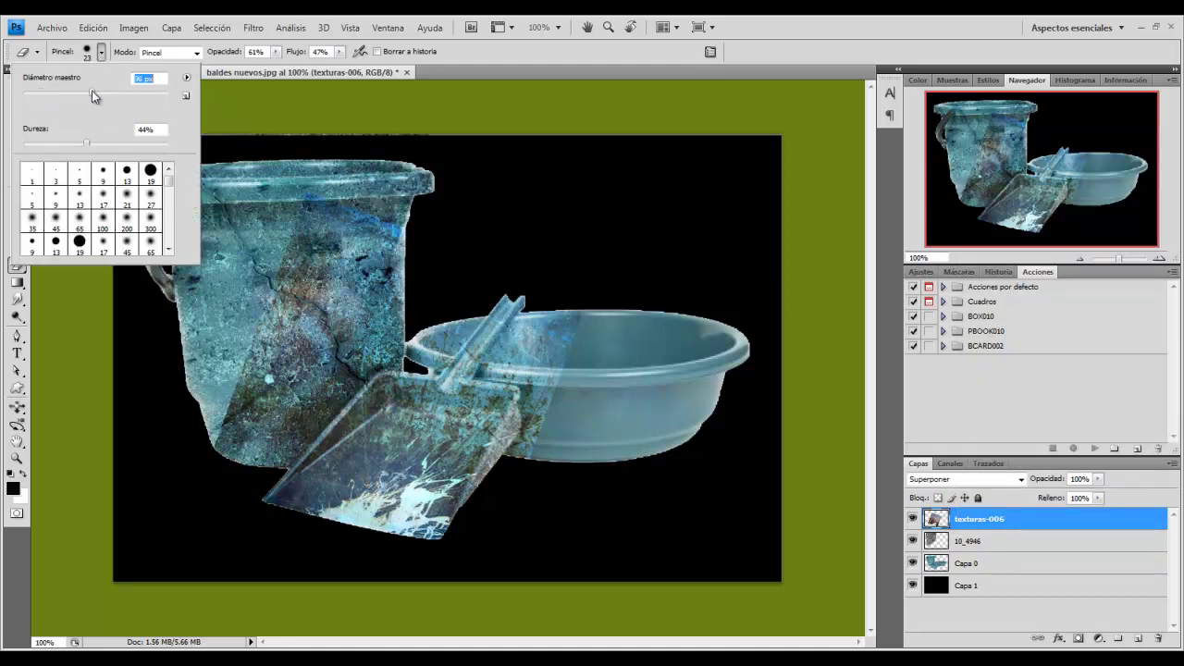
text(99)
key(Return)
click(275, 52)
drag(277, 71, 366, 67)
click(341, 51)
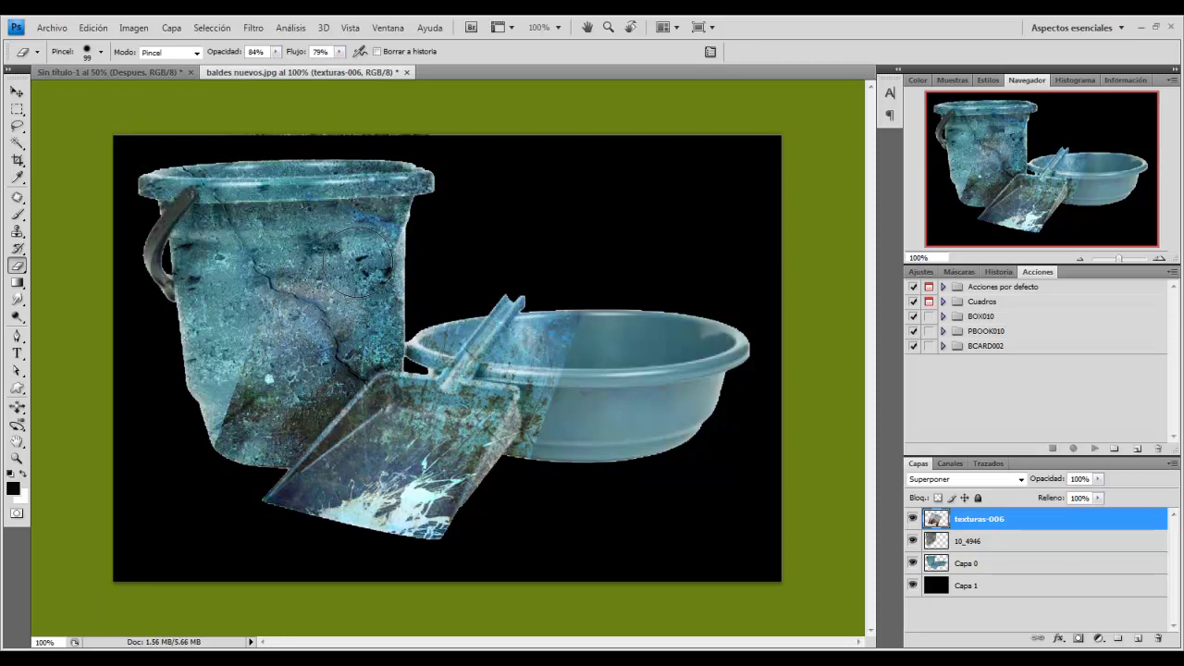
key(ctrl+z)
drag(426, 333, 266, 430)
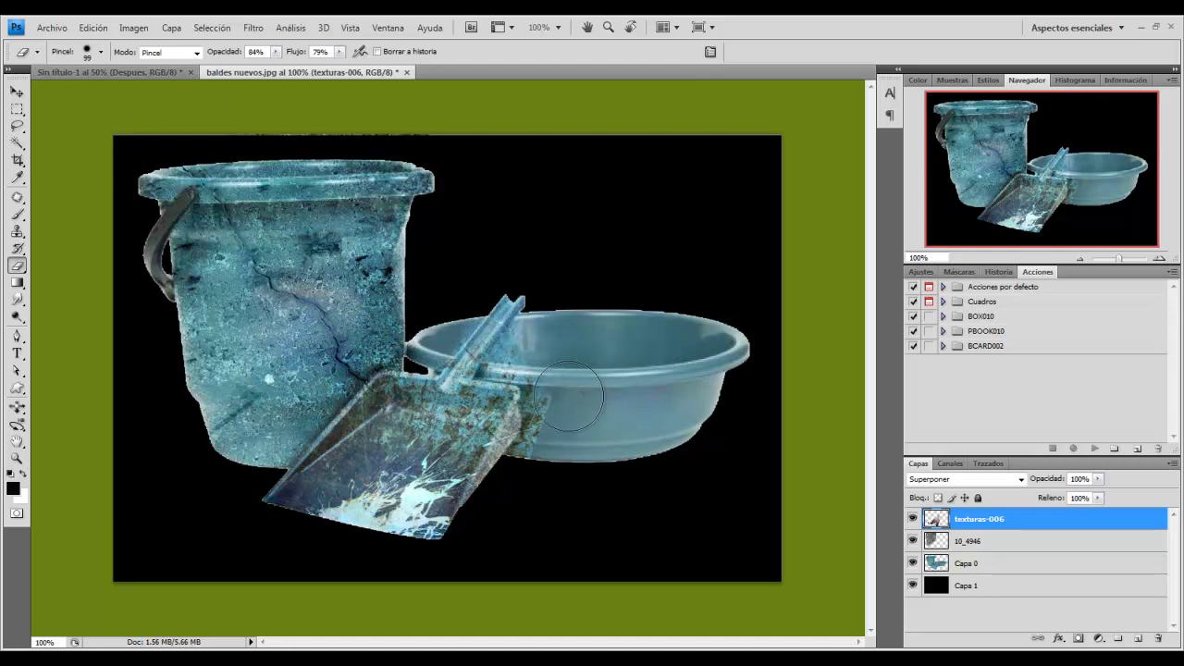
Step: Lower eraser opacity to 45%, soften its edge, and erase the streak on the basin rim
click(277, 52)
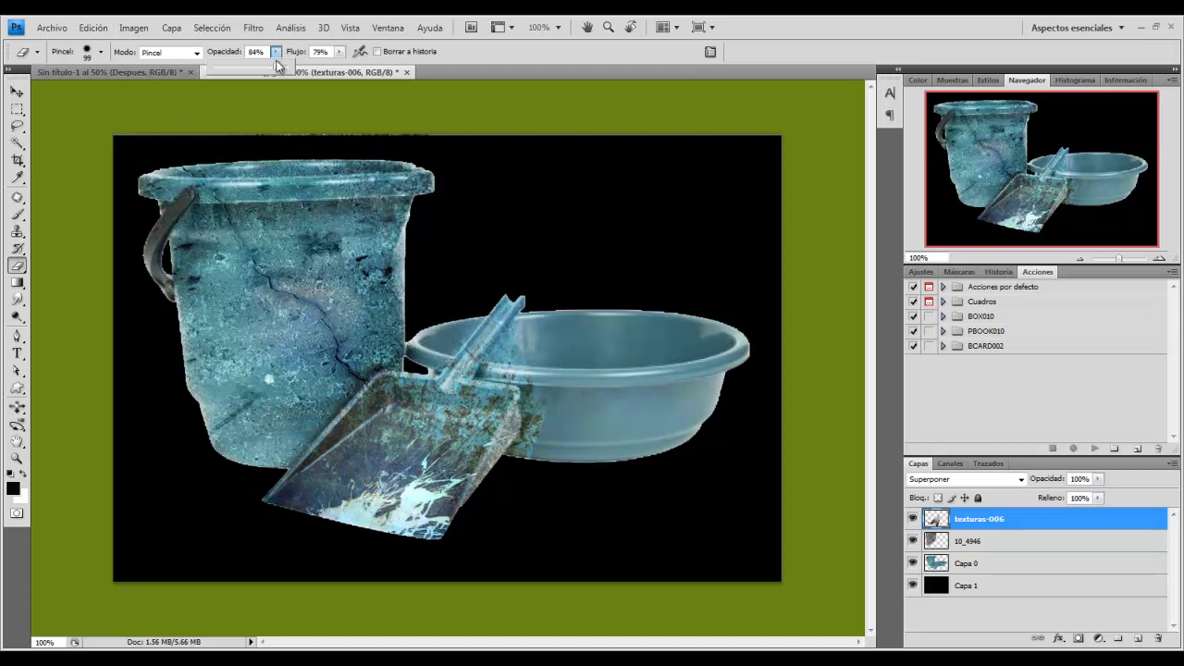
click(341, 54)
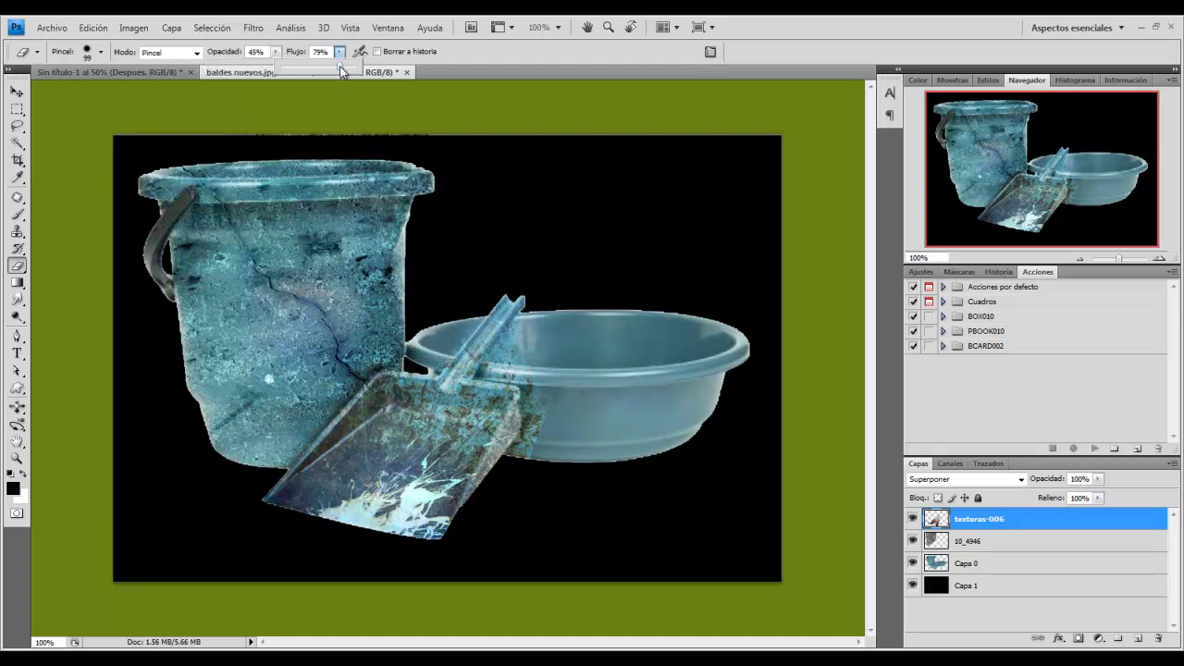
click(101, 52)
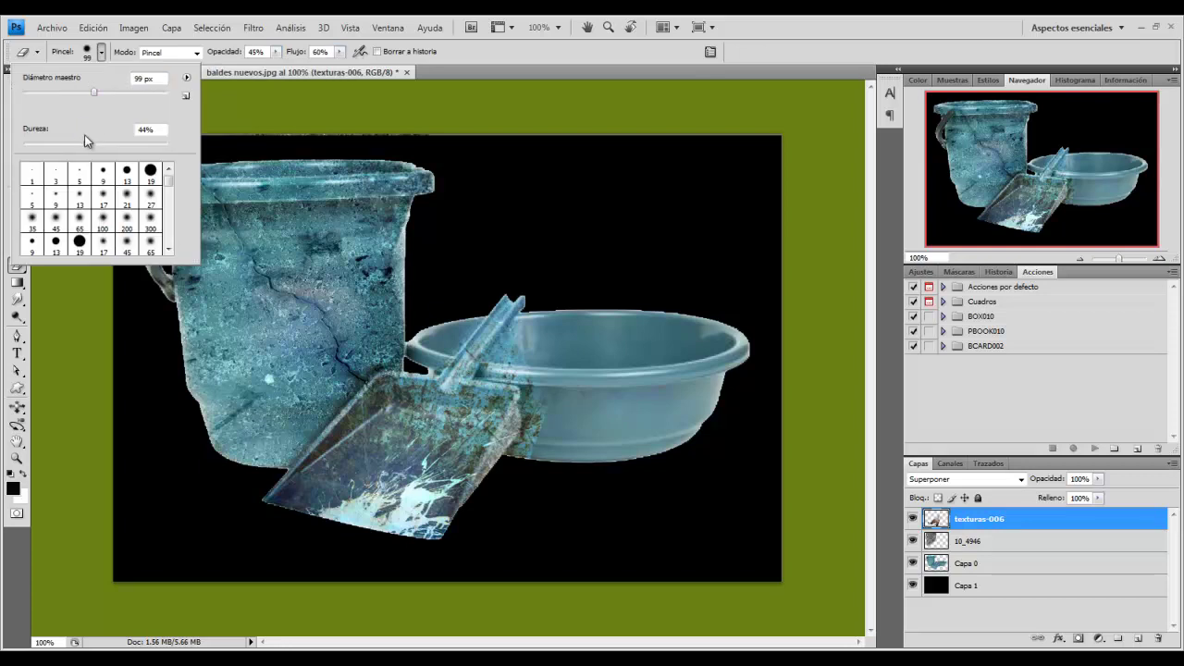
drag(87, 145, 73, 144)
click(1156, 259)
click(1156, 259)
mouse_move(603, 315)
mouse_down()
mouse_move(597, 366)
mouse_move(613, 343)
mouse_move(661, 417)
mouse_move(629, 449)
mouse_move(623, 410)
mouse_move(647, 470)
mouse_move(612, 561)
mouse_move(442, 333)
mouse_move(484, 232)
mouse_move(596, 354)
mouse_move(621, 343)
mouse_move(647, 408)
mouse_move(630, 537)
mouse_move(583, 583)
mouse_up()
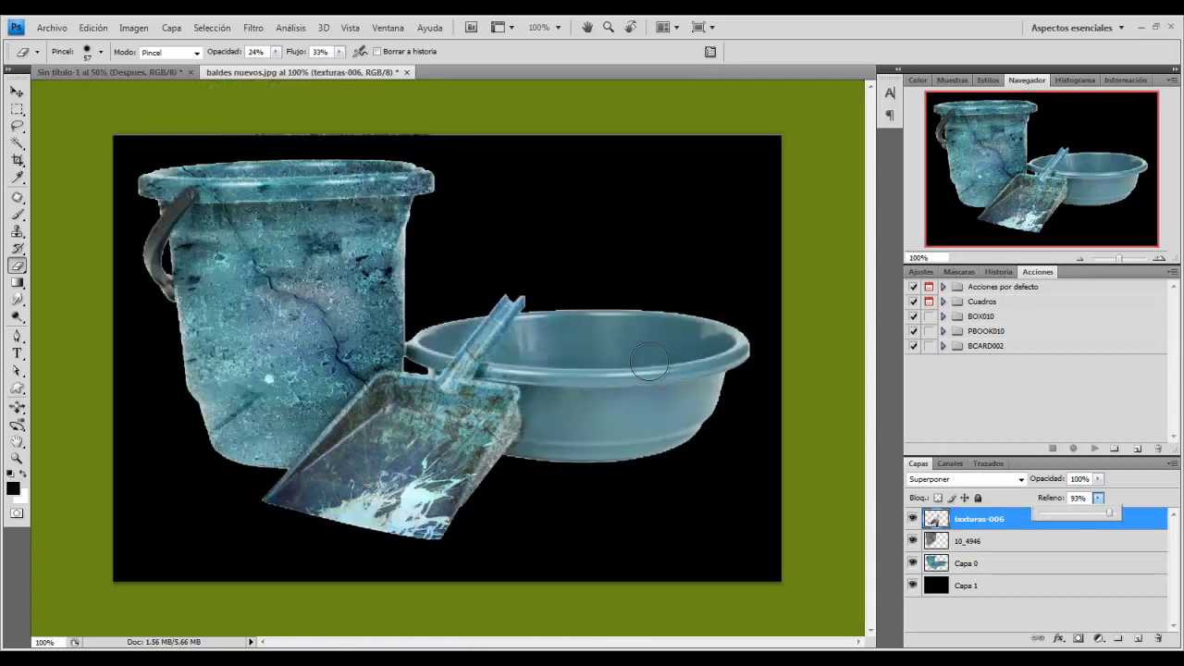
Step: Place the texturas-001 rust texture into the document via Archivo > Colocar
click(48, 30)
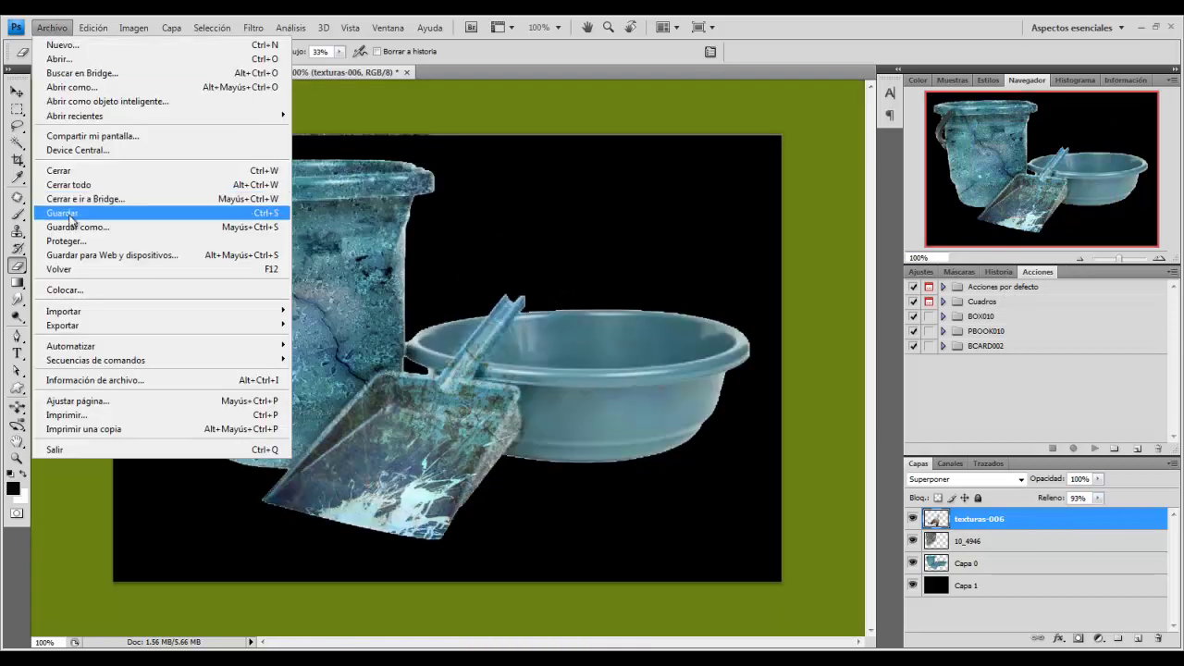
click(74, 291)
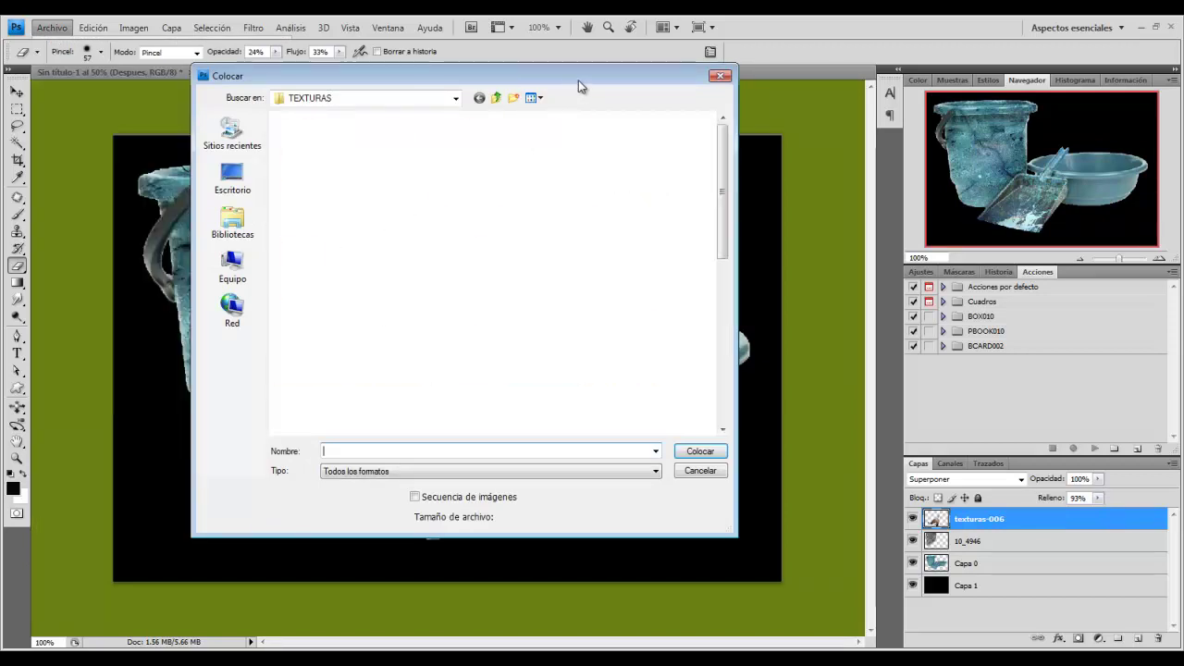
drag(722, 175, 726, 292)
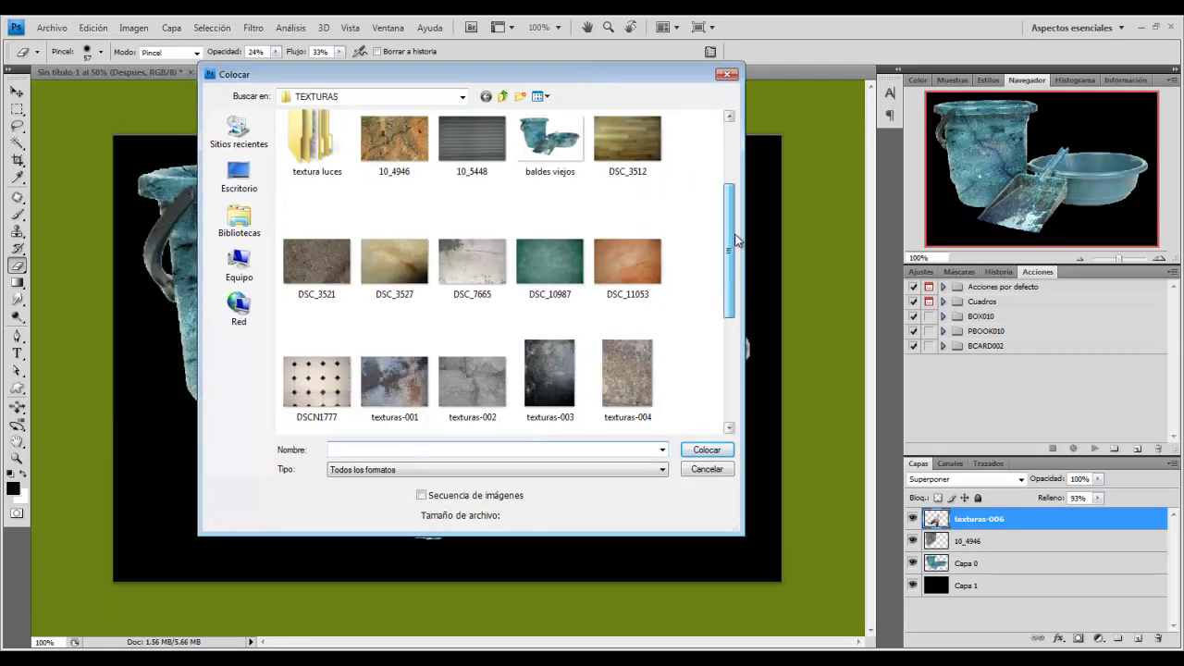
click(394, 259)
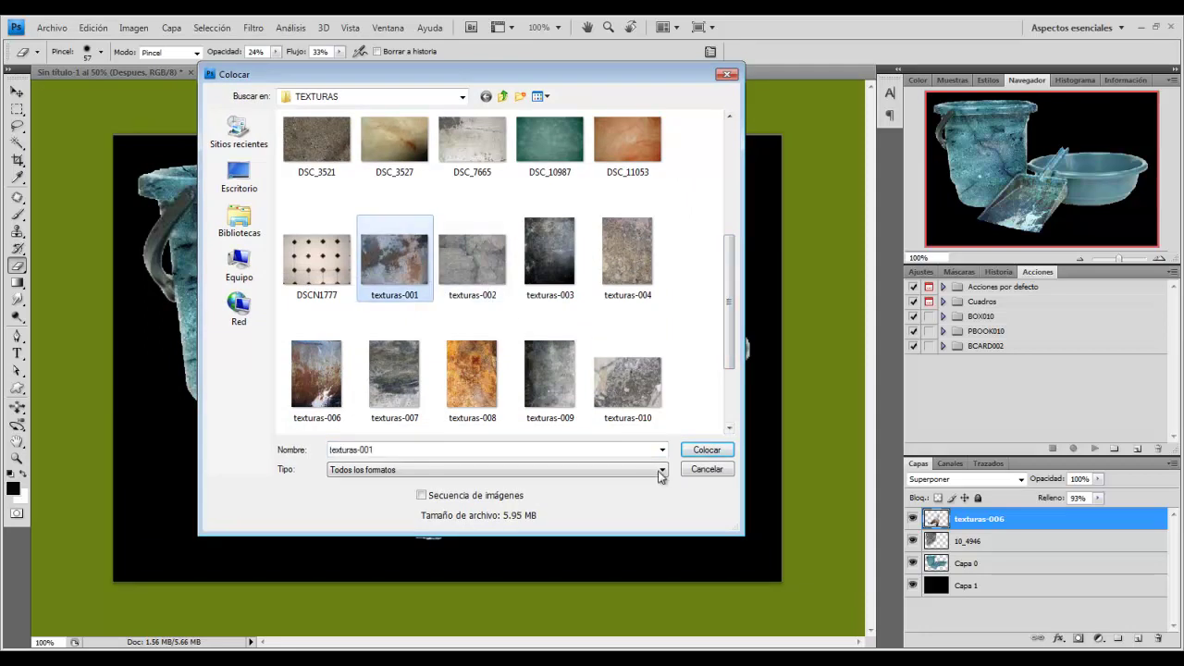
click(704, 451)
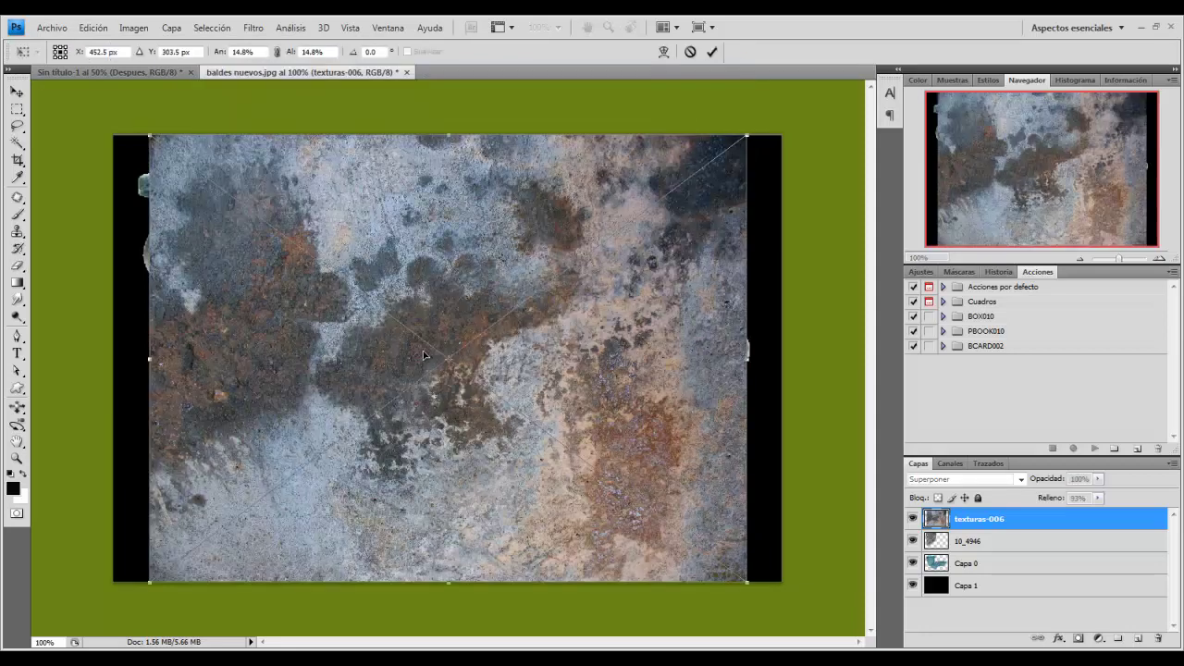
Step: Resize texturas-001 into a wide strip over the basin and commit the transform
drag(150, 128, 374, 295)
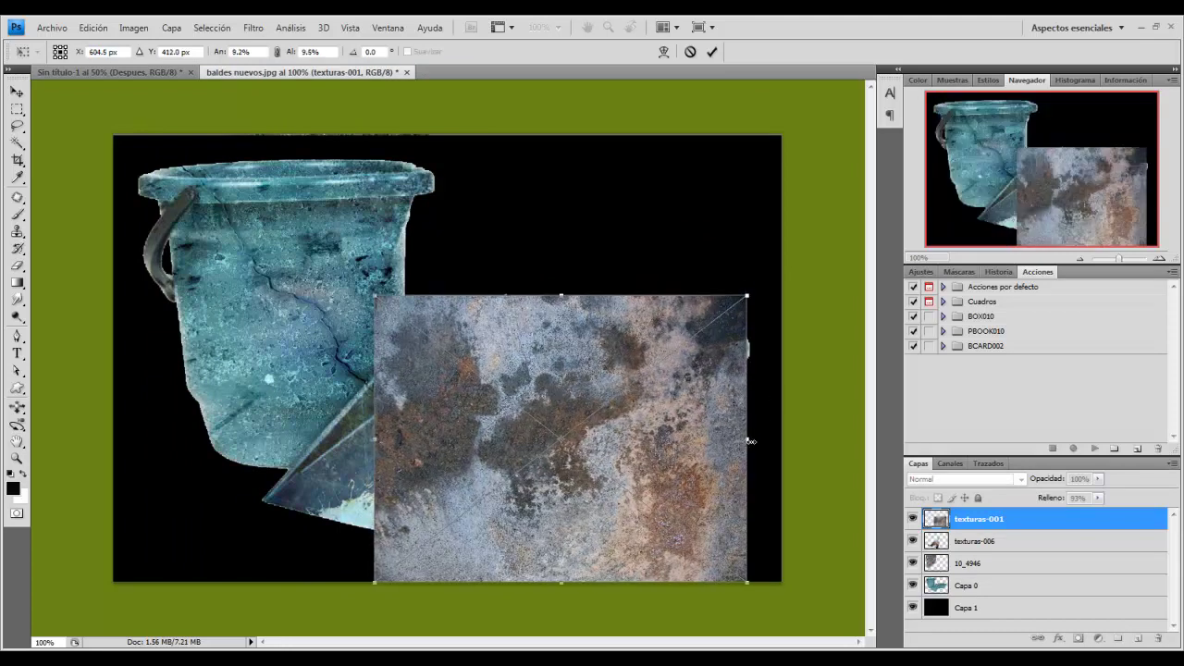
drag(748, 442, 755, 442)
drag(567, 583, 585, 465)
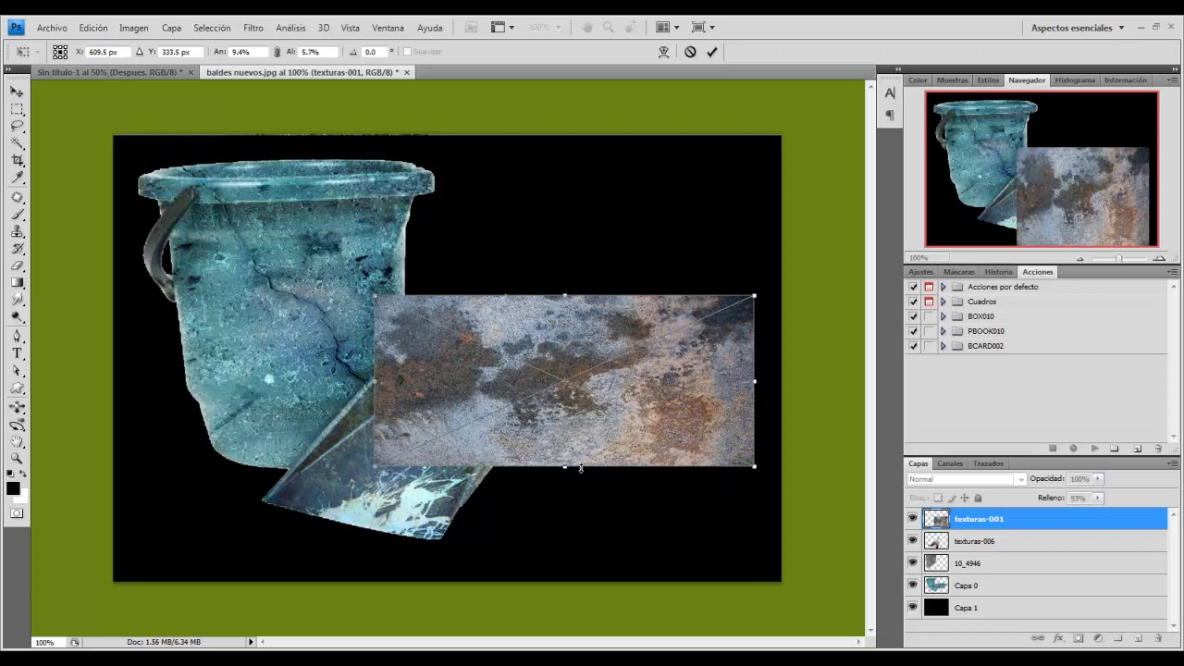
key(Return)
Step: Set the texturas-001 layer's blend mode to Superponer
key(e)
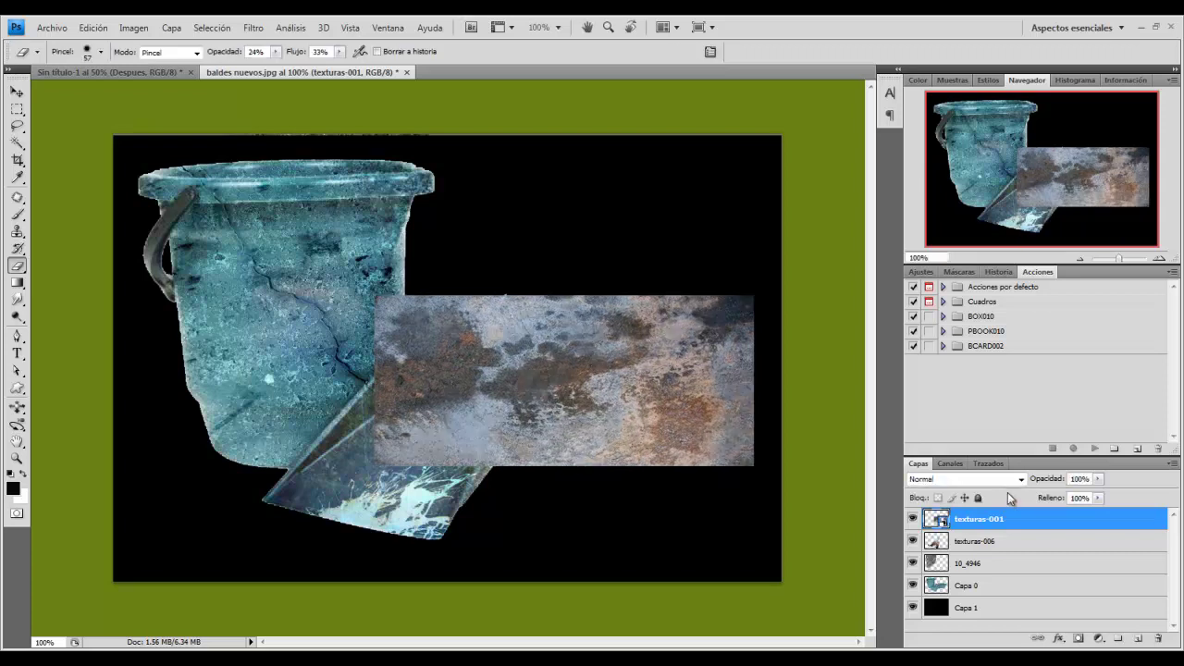
click(1018, 479)
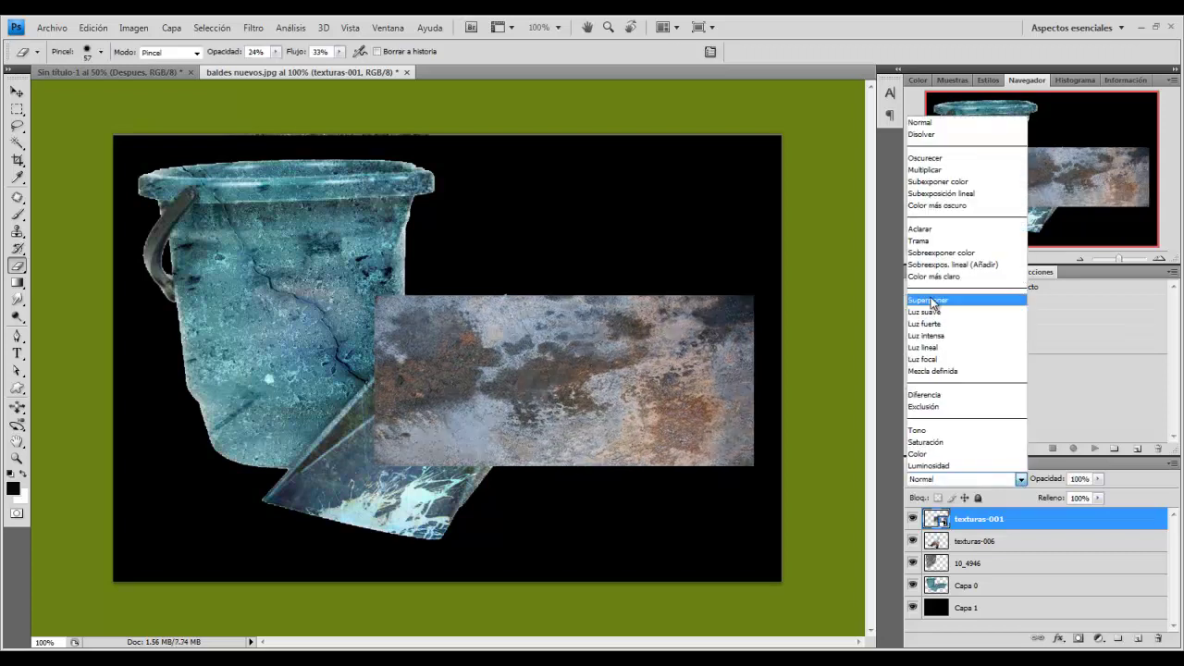
click(929, 301)
right_click(981, 519)
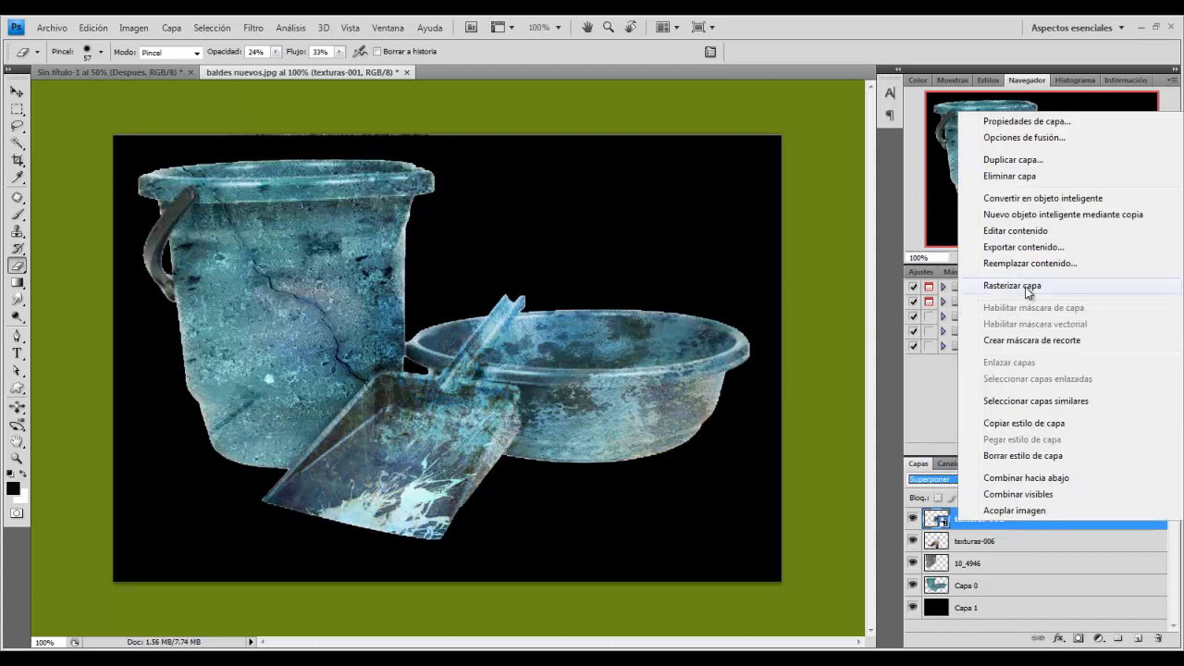
Step: Rasterize texturas-001 and erase its rust over the dustpan and bucket edge, eraser at 75% opacity and 86% flow
click(1027, 286)
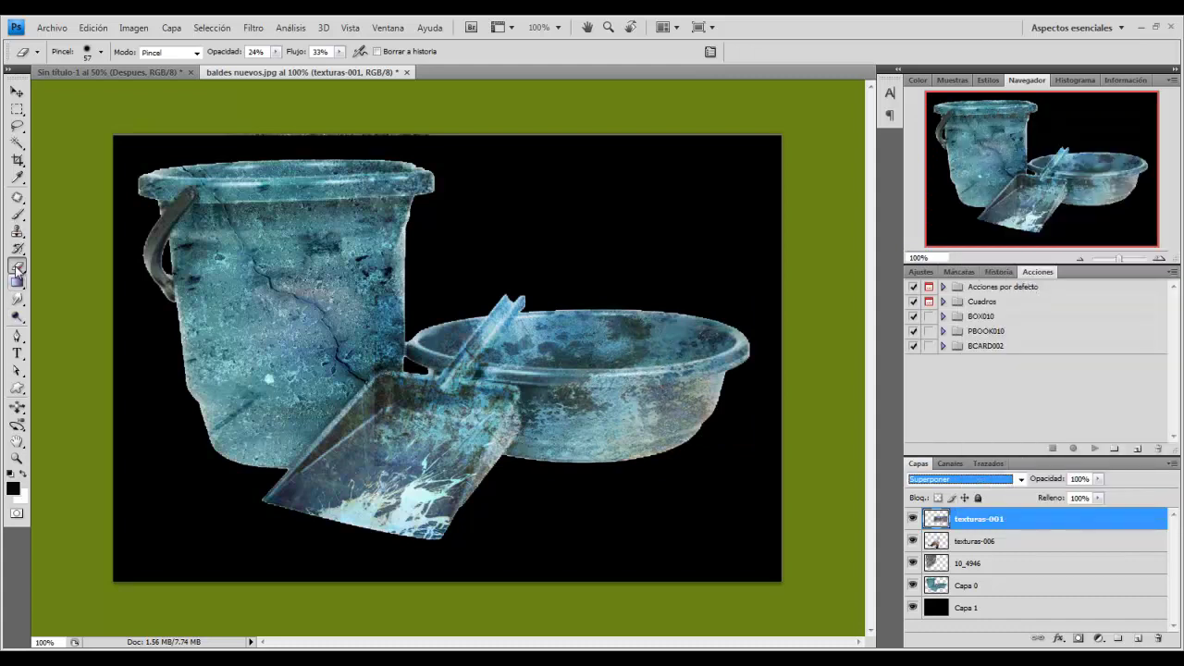
click(275, 53)
click(315, 68)
click(340, 52)
drag(376, 74, 384, 74)
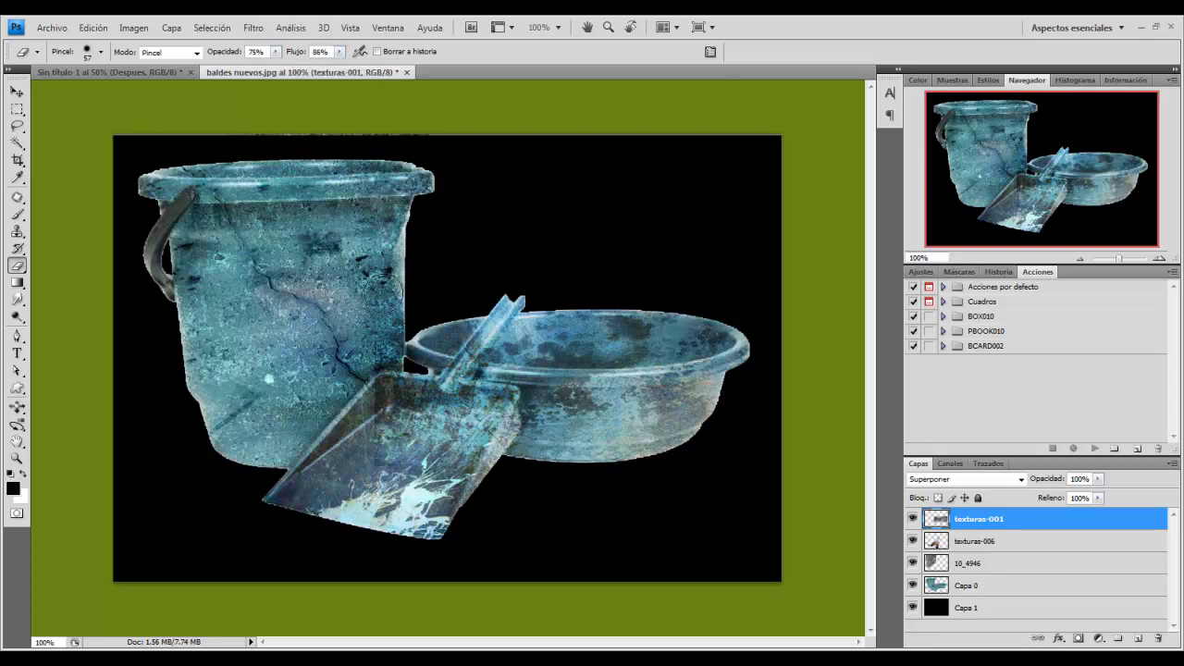
mouse_move(386, 320)
mouse_down()
mouse_move(491, 409)
mouse_move(396, 435)
mouse_move(495, 419)
mouse_move(393, 413)
mouse_up()
drag(386, 287, 365, 338)
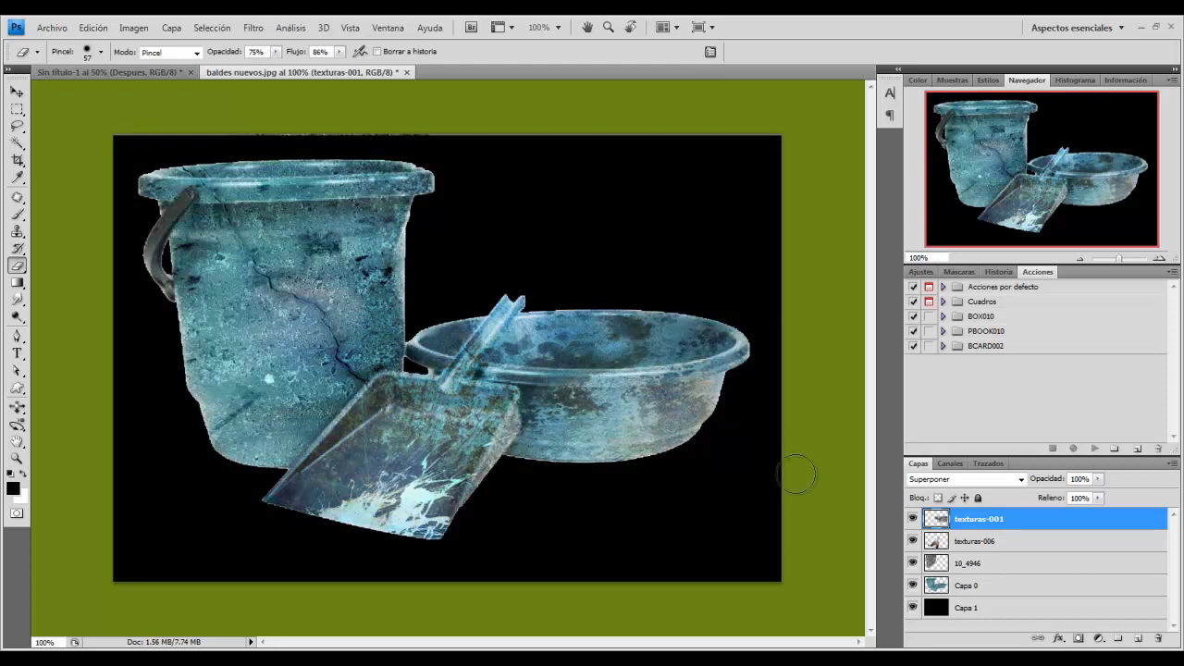
Step: With a 16 px, 56% hardness eraser, remove the rust along and beside the dustpan handle
scroll(498, 324, up, 2)
click(101, 52)
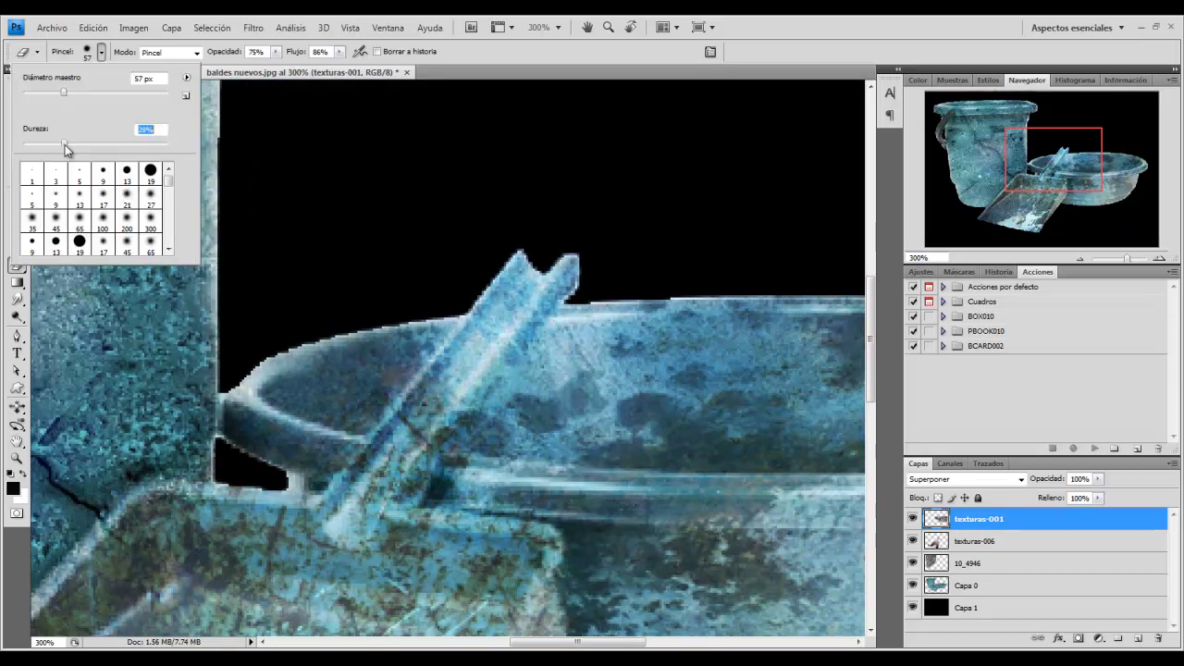
drag(95, 146, 103, 147)
drag(63, 92, 56, 93)
key(Return)
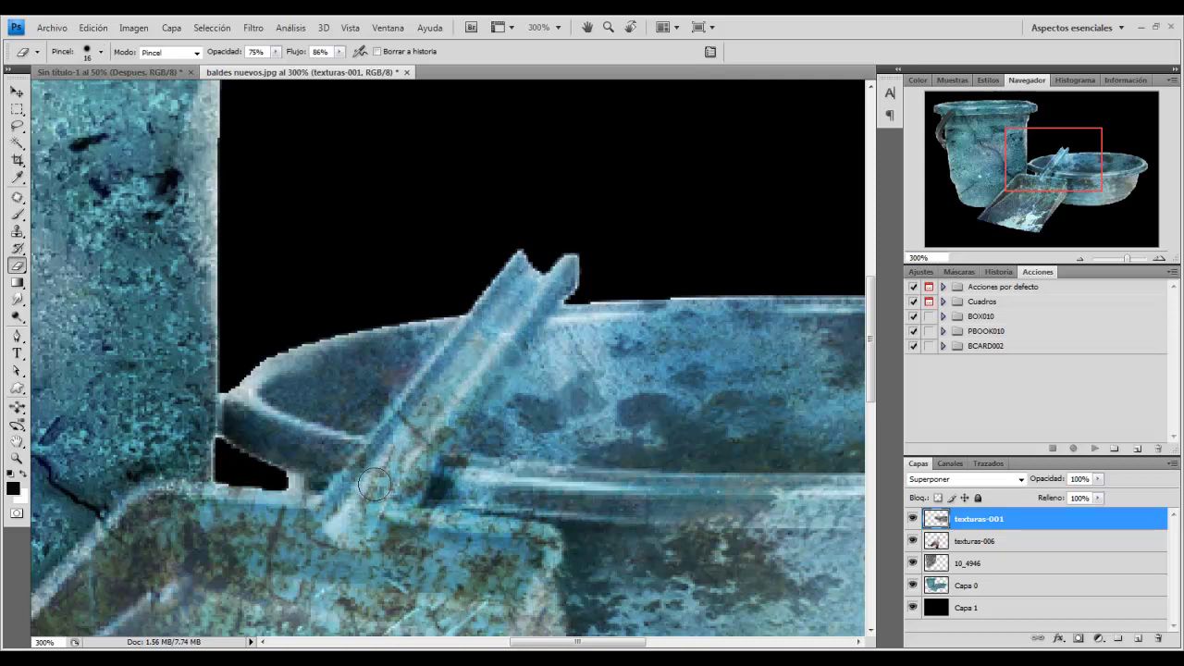
drag(343, 516, 398, 482)
drag(457, 552, 517, 554)
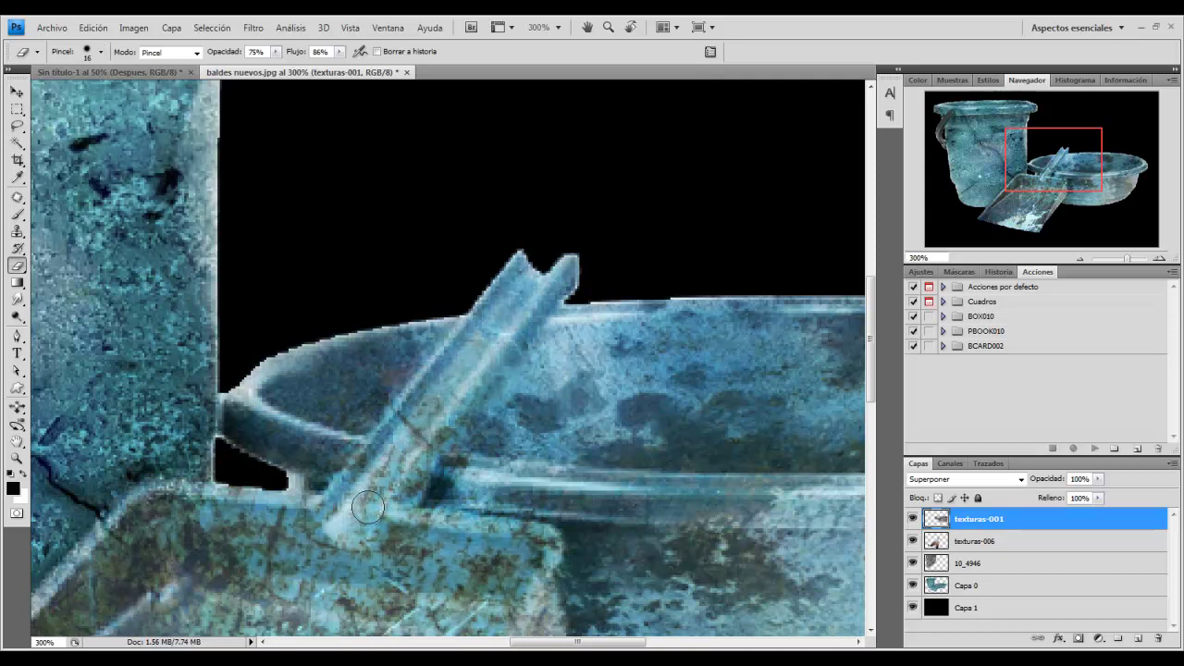
key(ctrl+1)
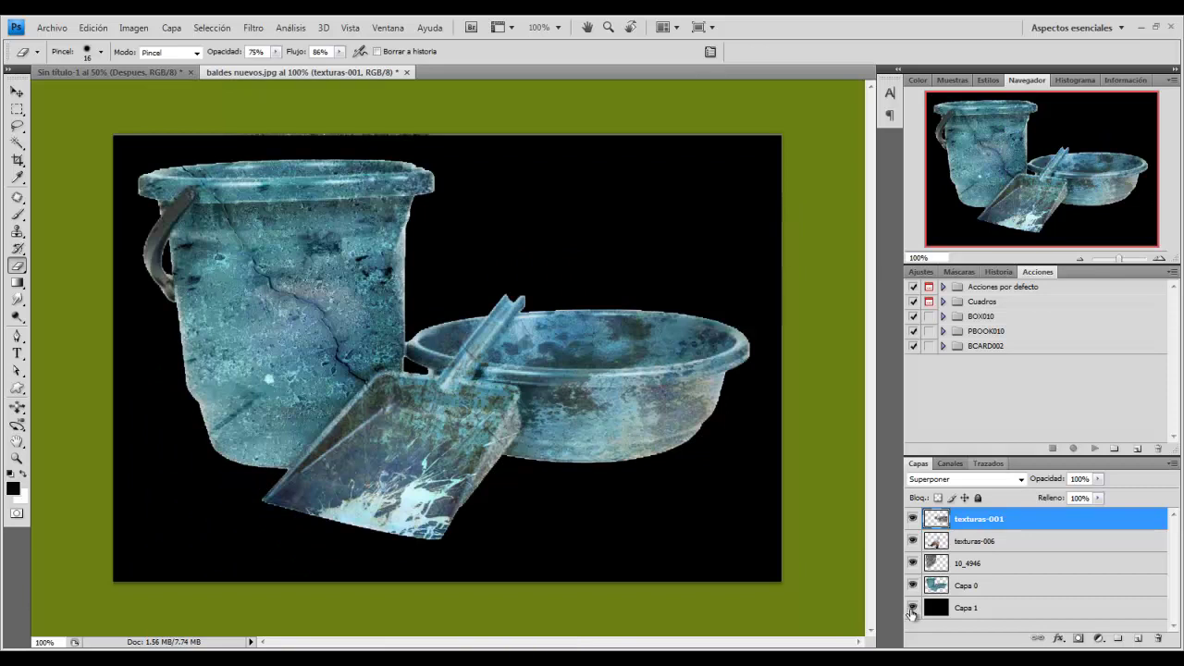
Step: Toggle the black background layer's visibility to compare the objects with and without it
click(912, 608)
click(914, 609)
click(913, 608)
click(913, 609)
click(913, 609)
click(913, 609)
Step: Fill the Capa 1 layer with white
click(1019, 606)
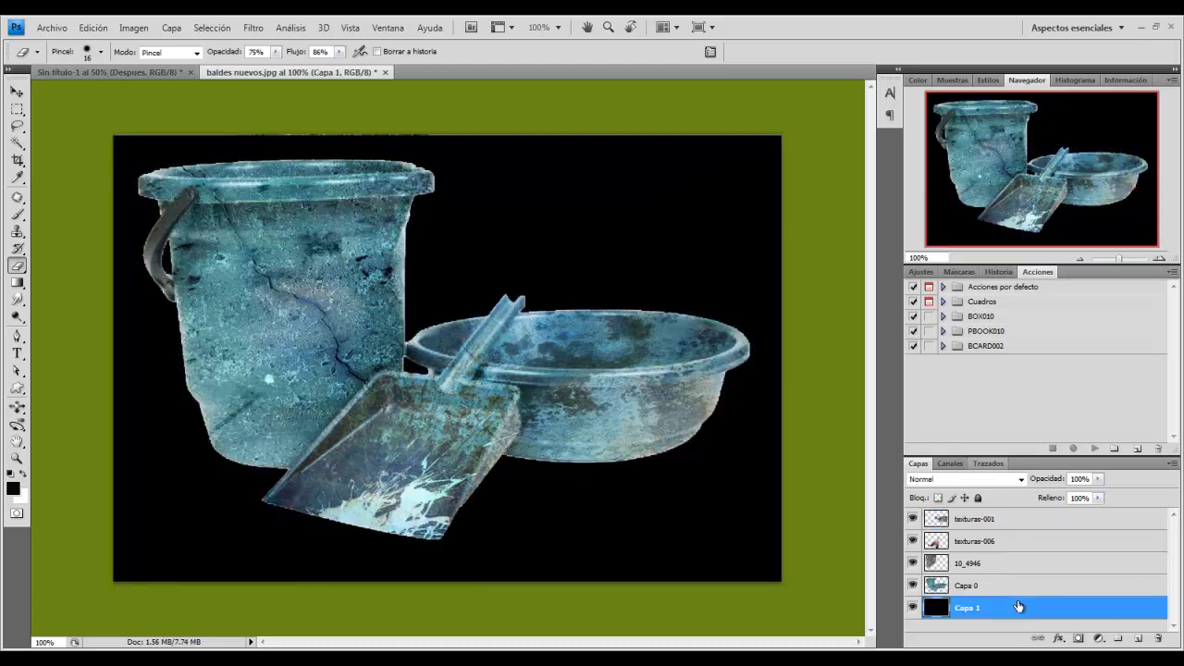
key(shift+F5)
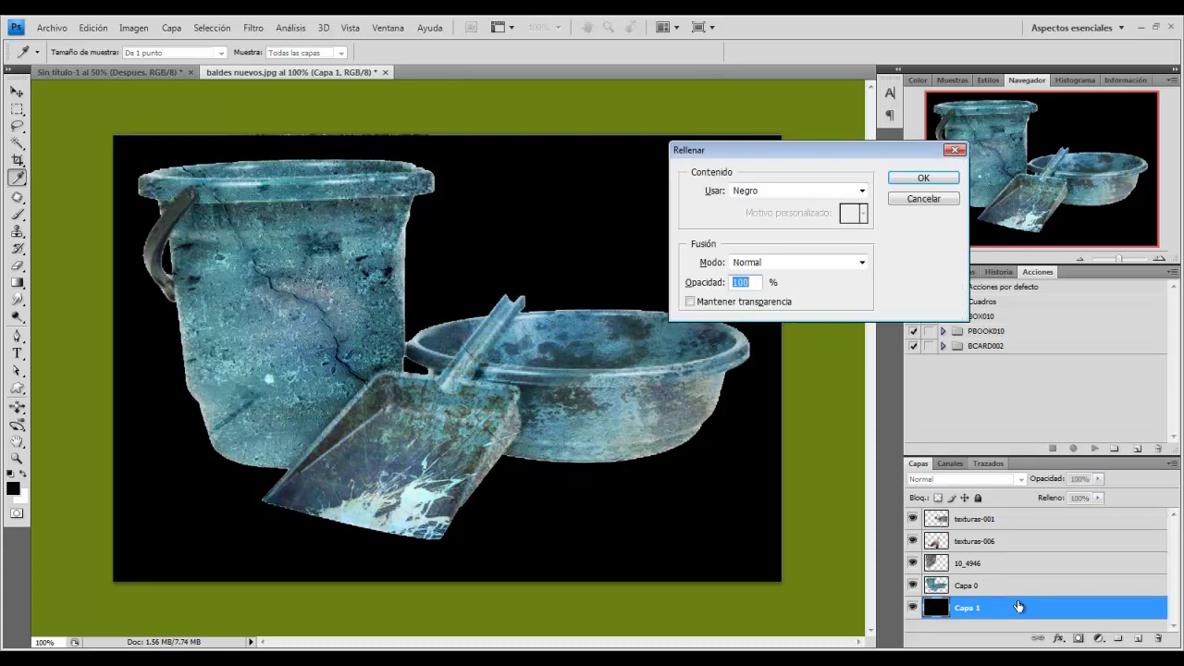
click(861, 192)
click(745, 312)
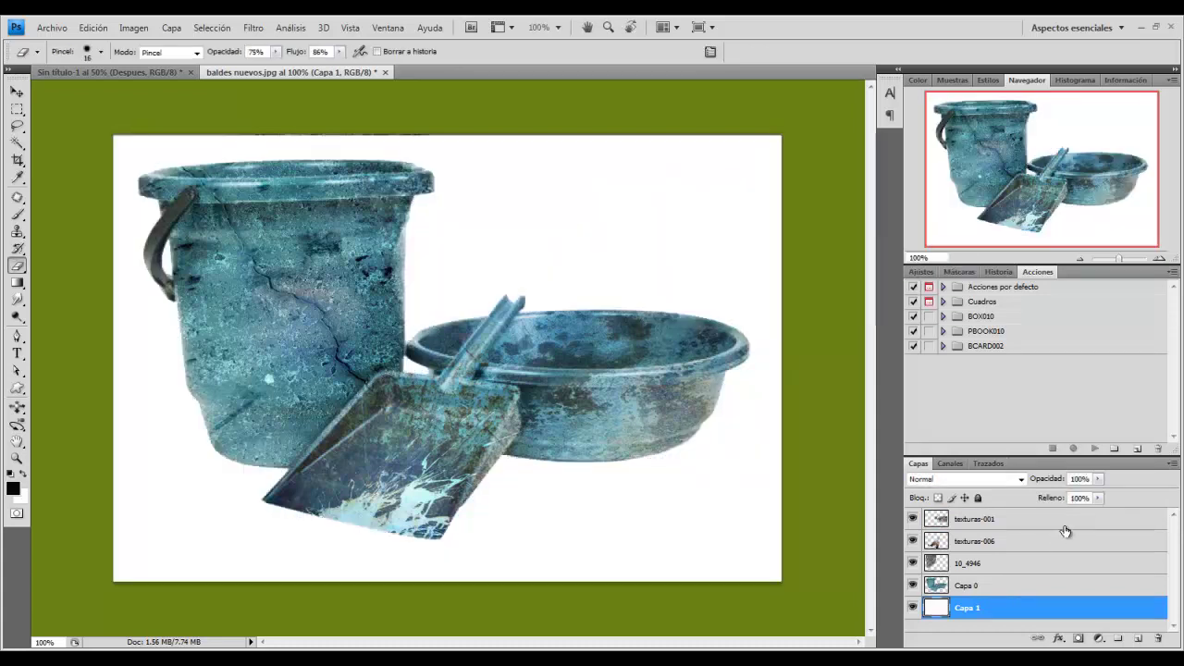
click(1076, 525)
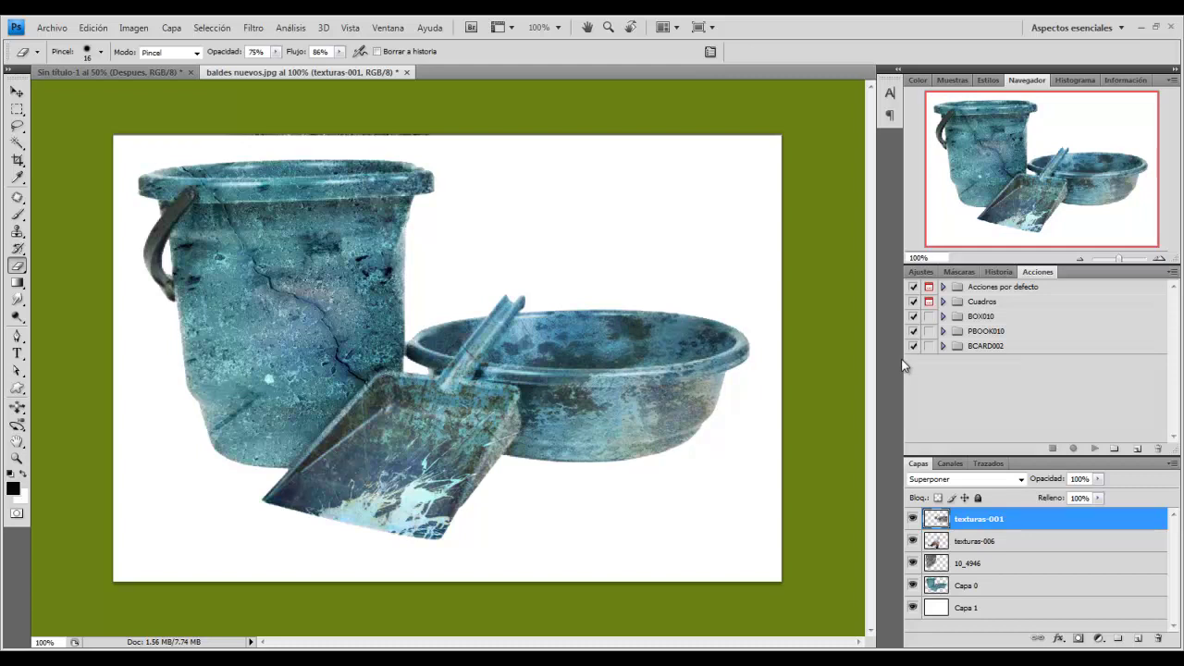
Step: Stamp all visible layers into a new merged layer and hide Capa 0, 10_4946 and the texture layers
key(ctrl+shift+alt+e)
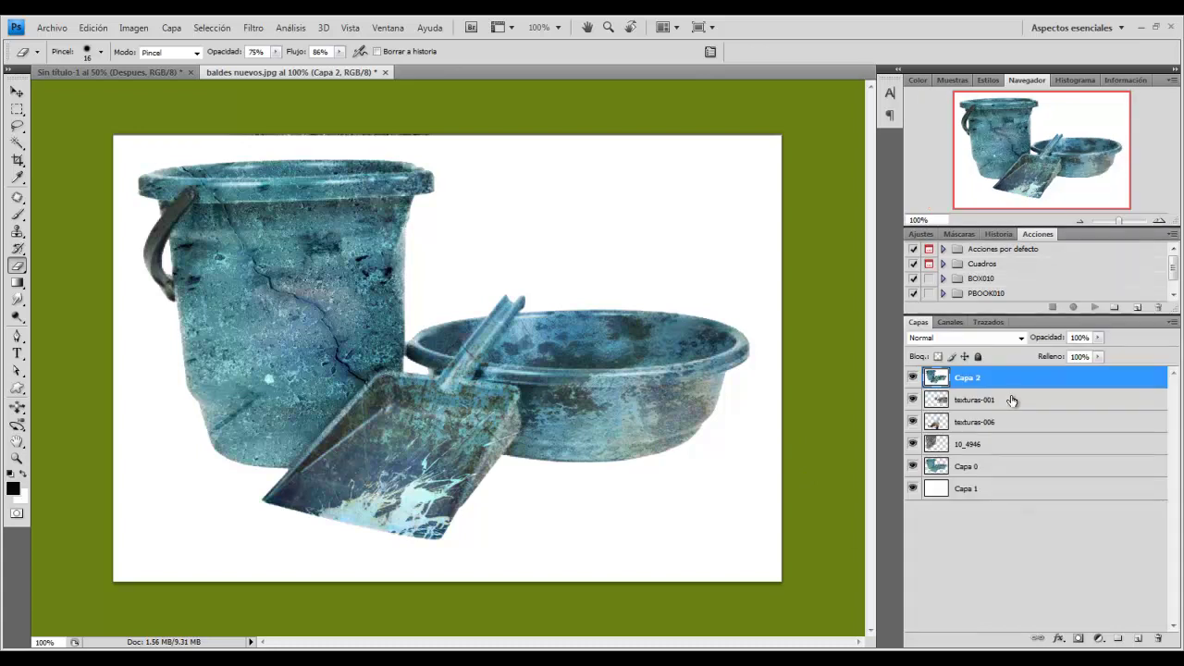
click(913, 466)
drag(915, 445, 914, 400)
click(914, 377)
click(913, 378)
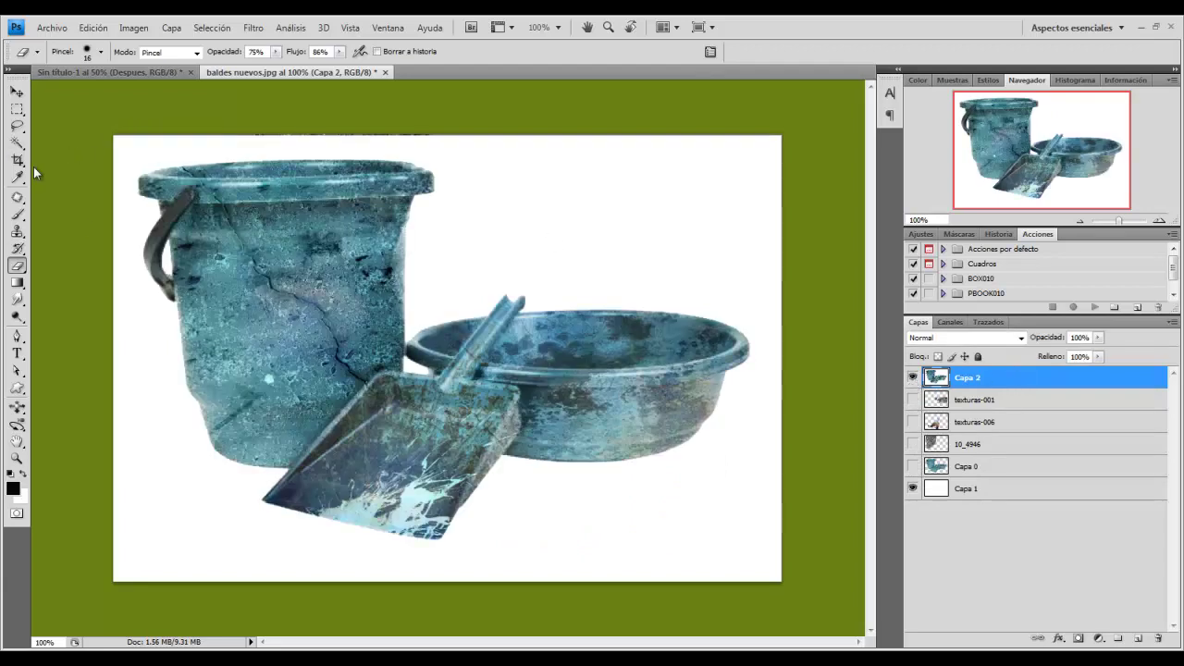
Step: Use the Magic Wand to select and delete the white areas from the merged layer
click(17, 142)
click(164, 384)
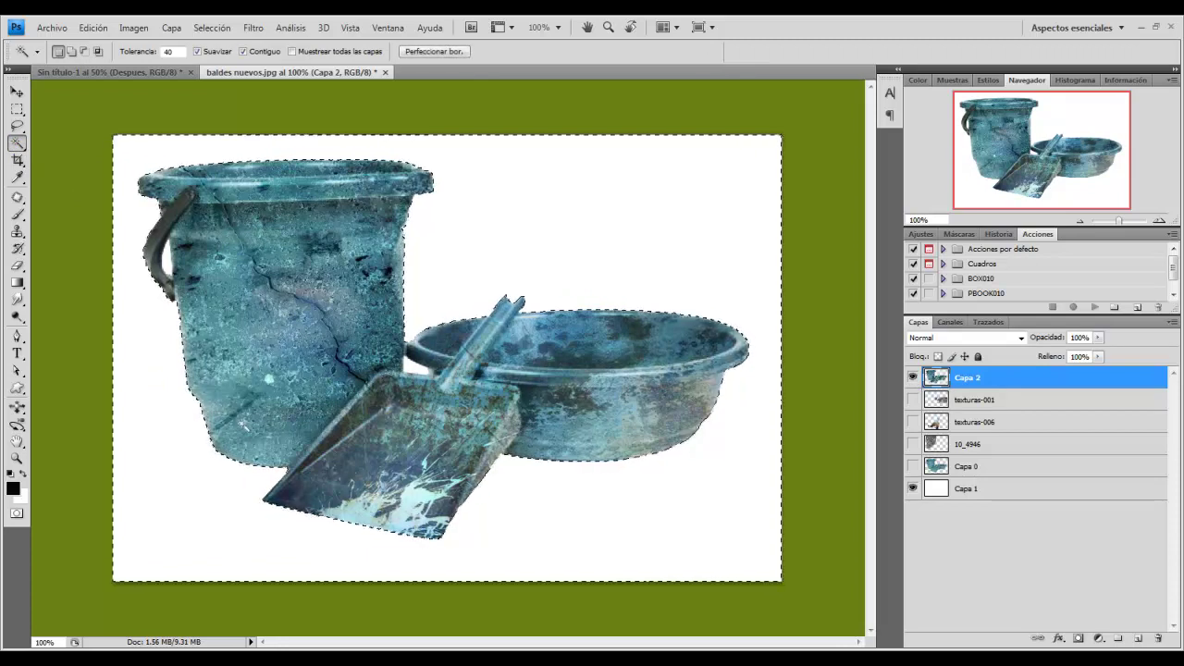
click(913, 488)
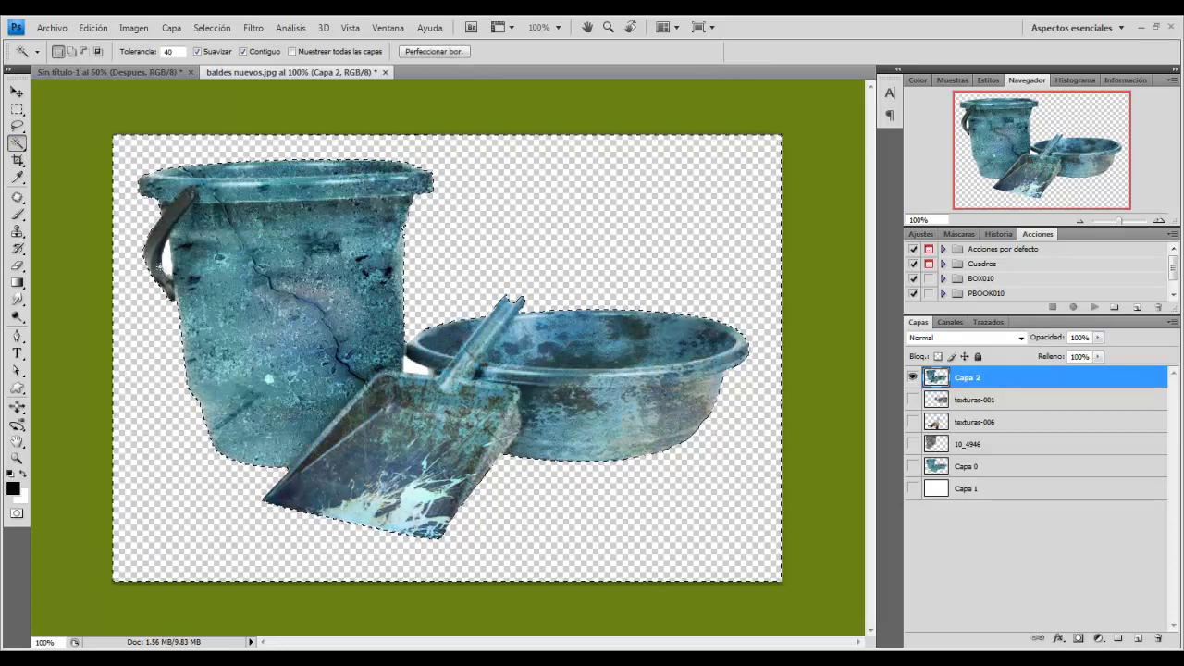
key(ctrl+d)
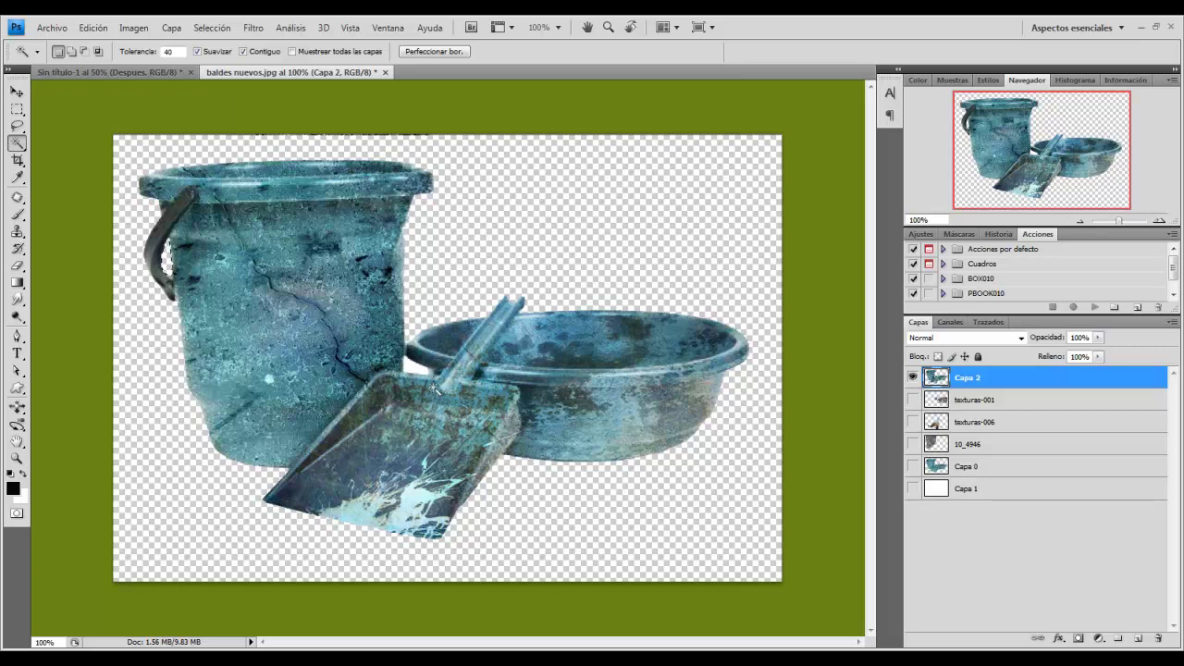
click(420, 378)
key(Delete)
key(ctrl+d)
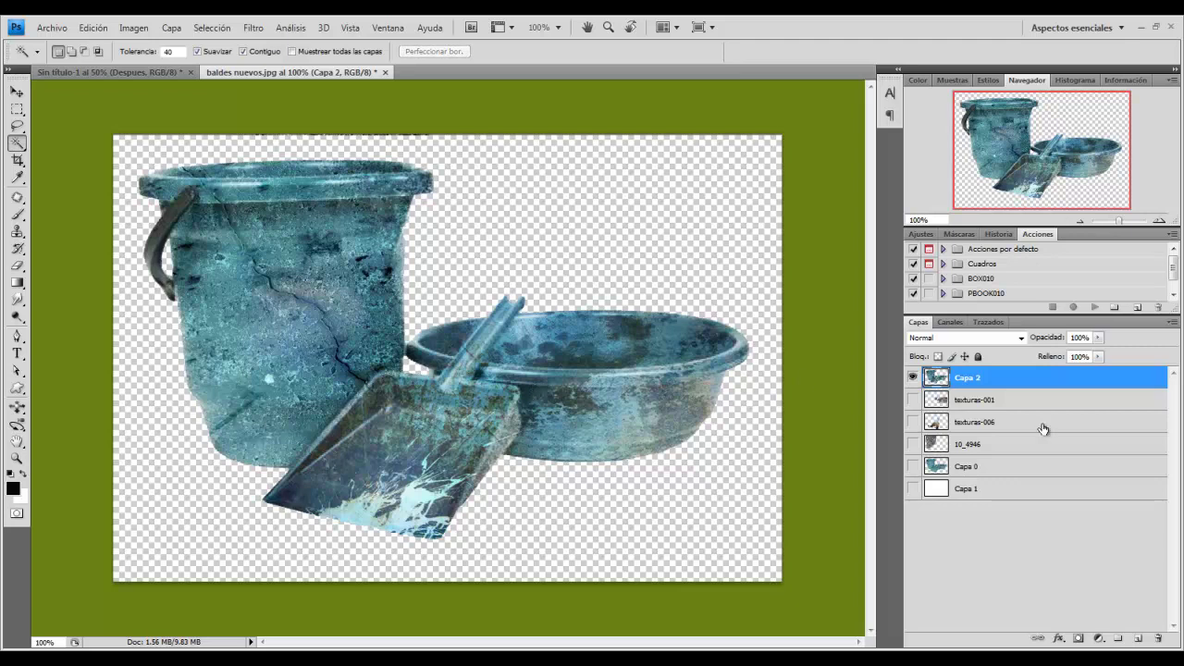
double_click(1064, 376)
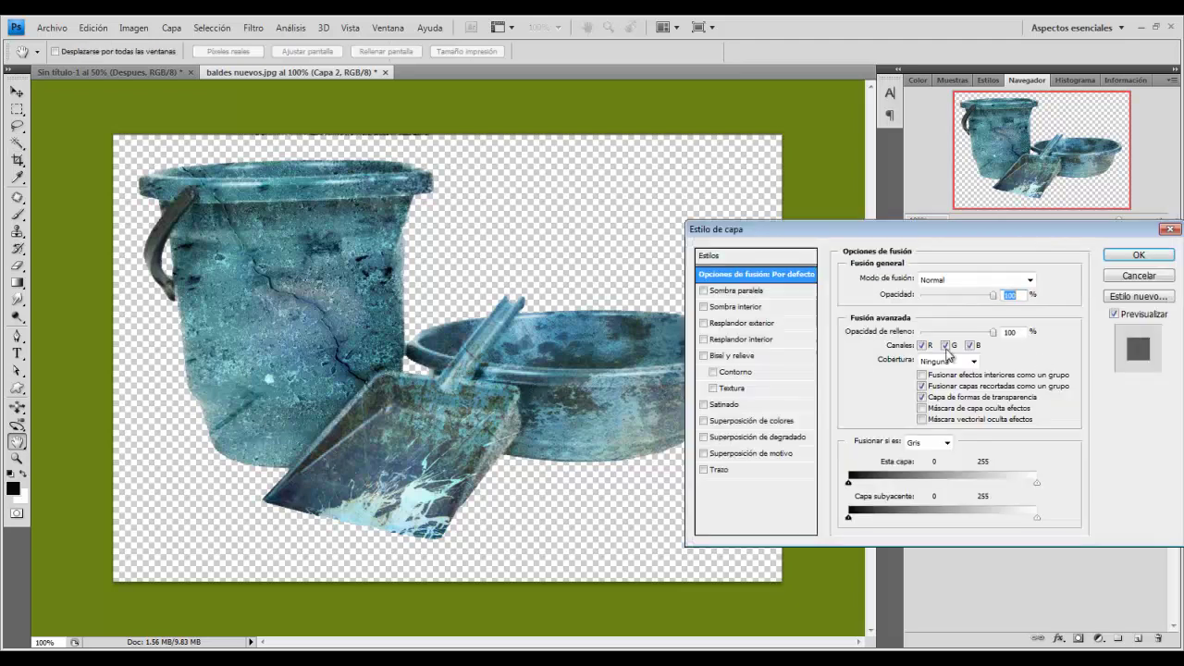
Step: Enable Outer Glow on Capa 2 with black colour, Trama blend mode and a widened size
click(751, 324)
click(884, 327)
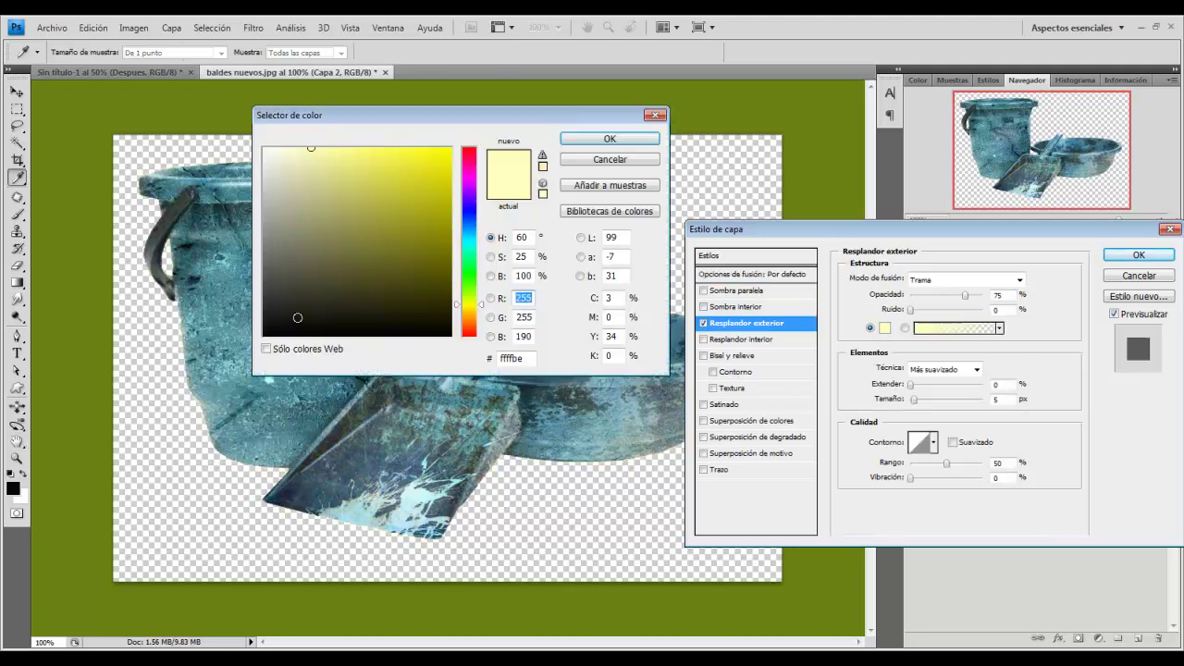
click(265, 333)
click(609, 138)
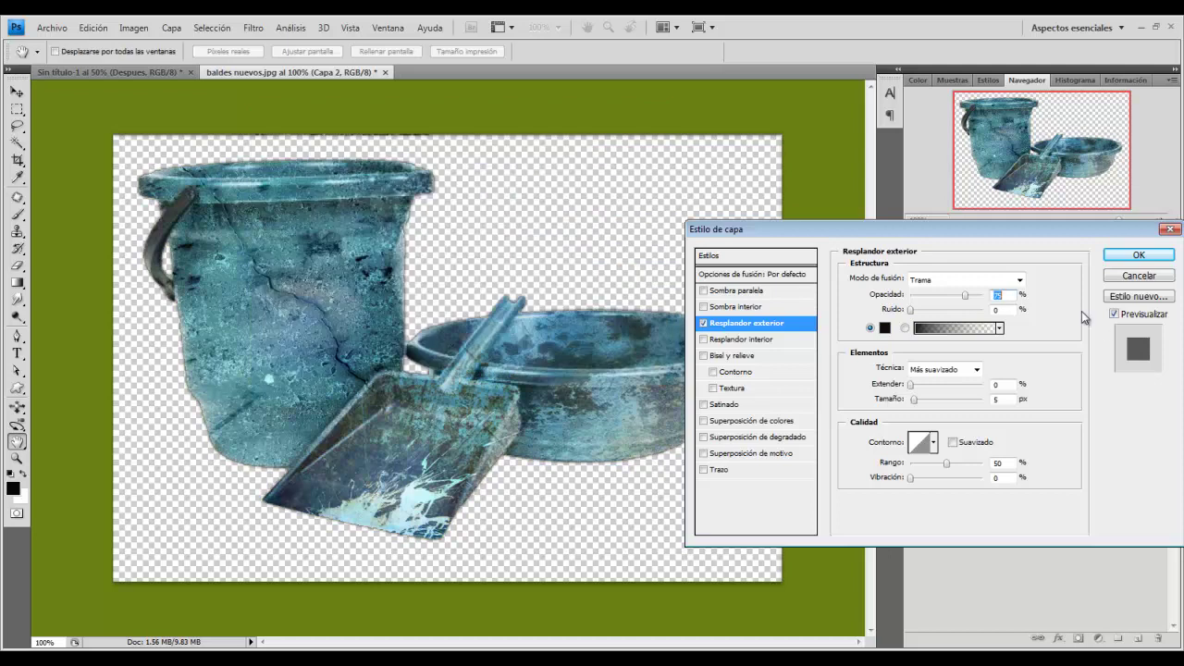
click(1017, 280)
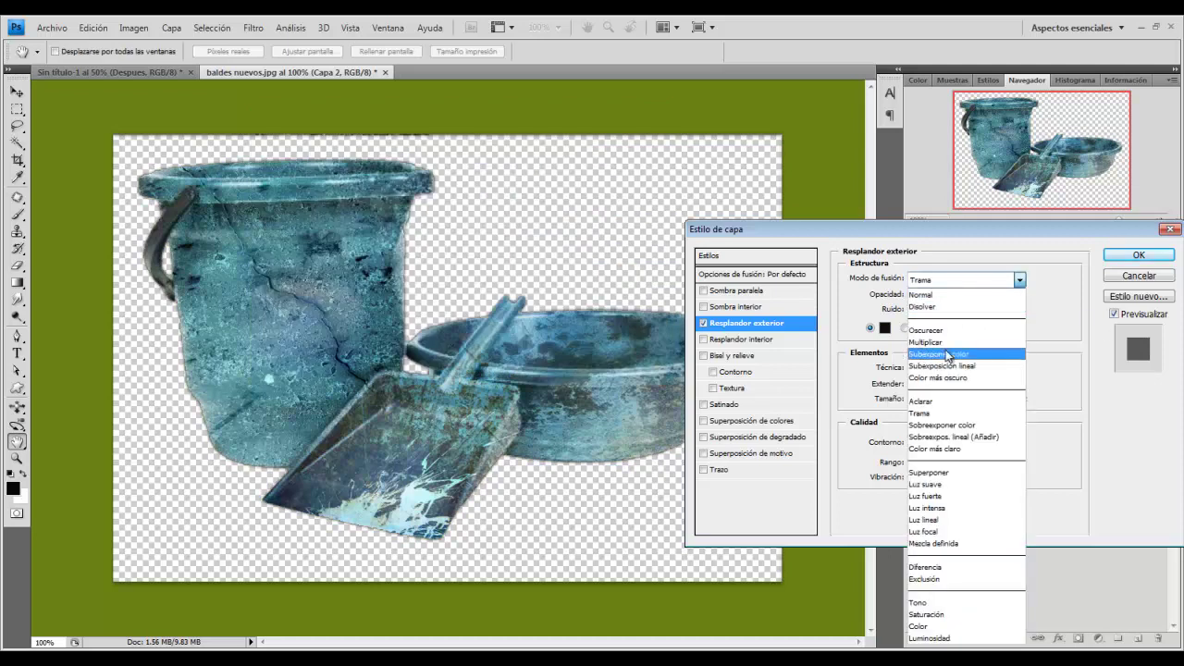
click(944, 282)
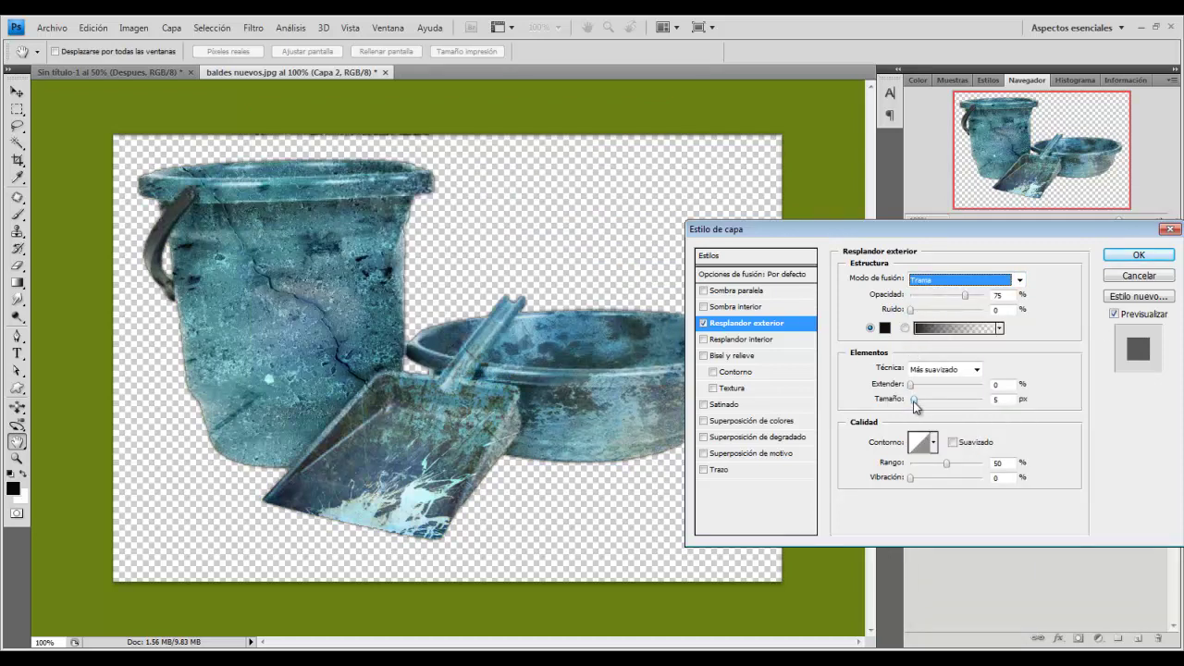
drag(915, 399, 913, 394)
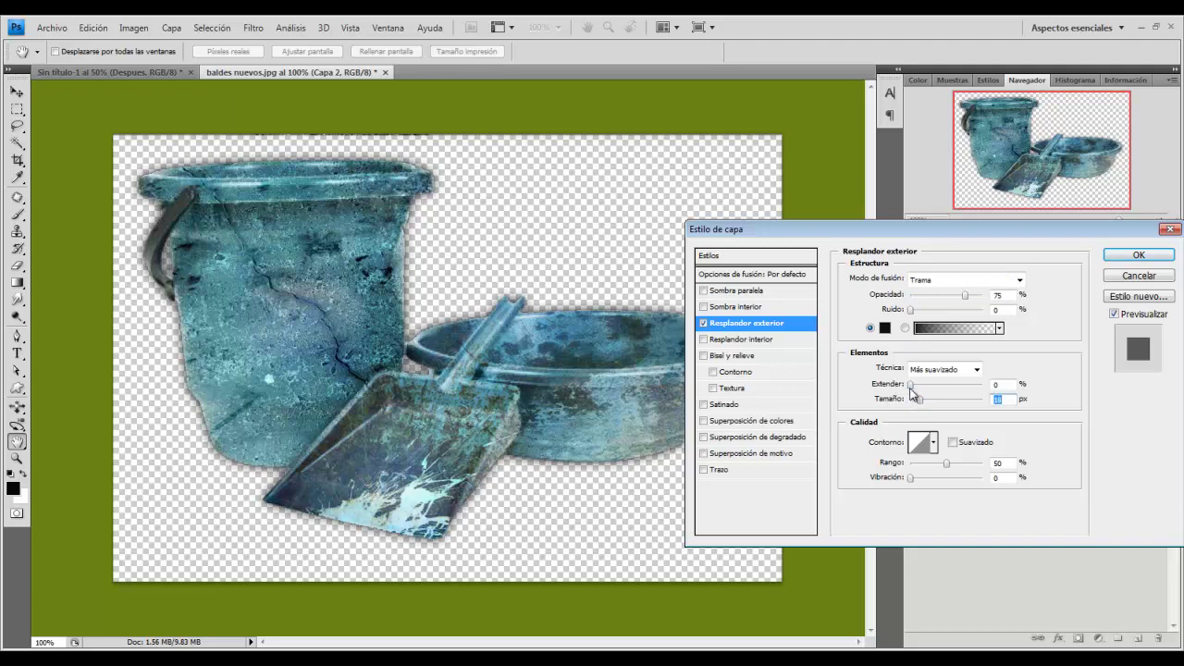
drag(923, 404, 919, 403)
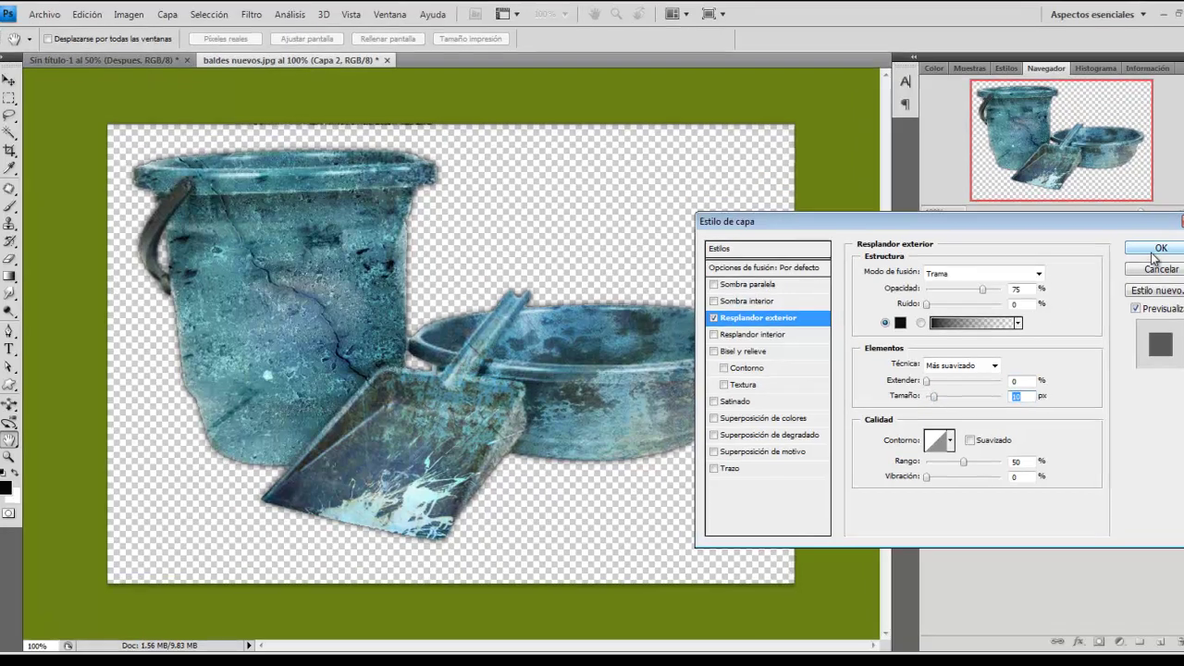
Step: Apply the glow style and save the image as PNG, overwriting viejos.png
click(1138, 256)
click(52, 27)
click(87, 268)
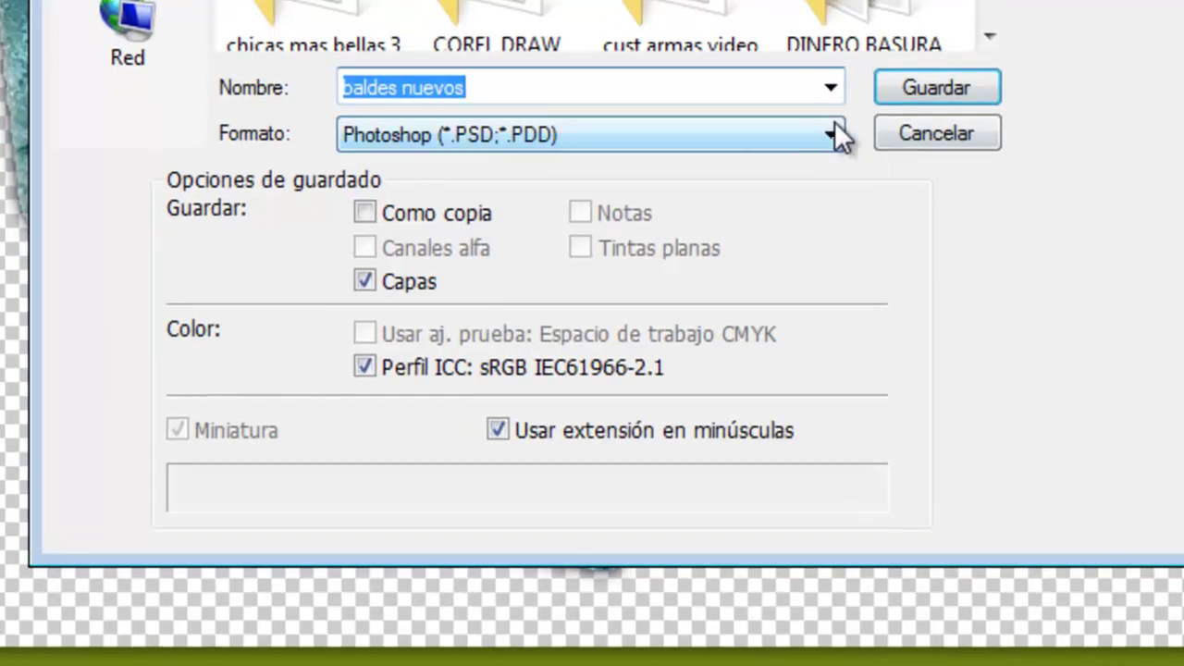
click(833, 138)
click(459, 525)
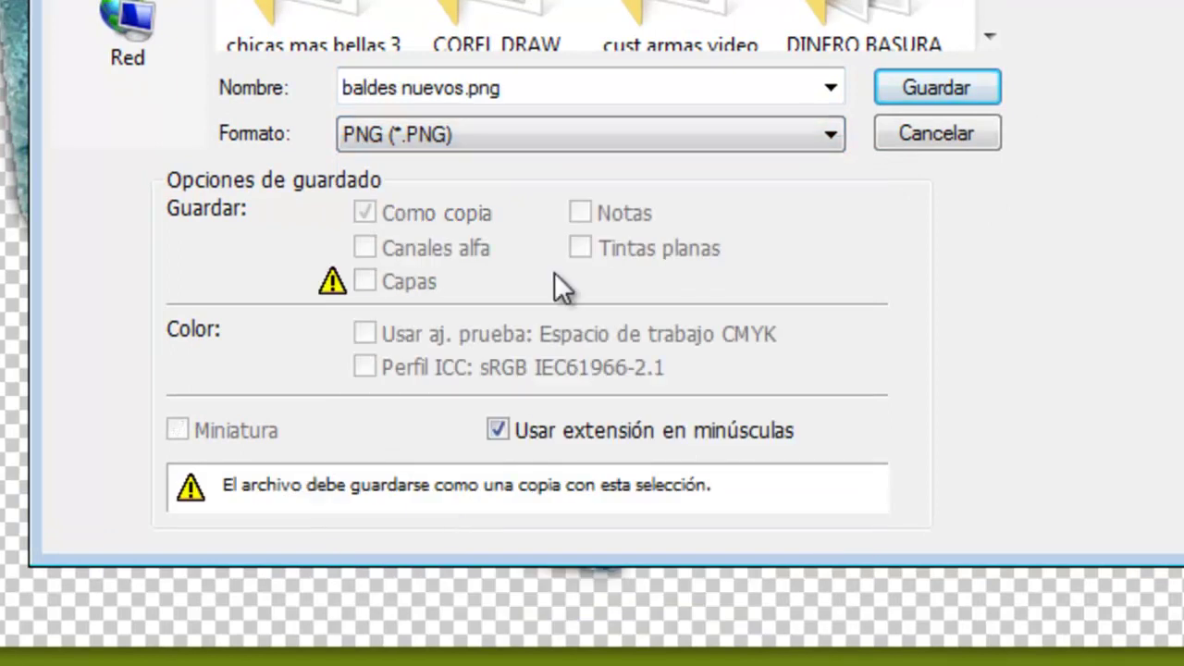
scroll(990, 19, down, 5)
scroll(992, 13, down, 5)
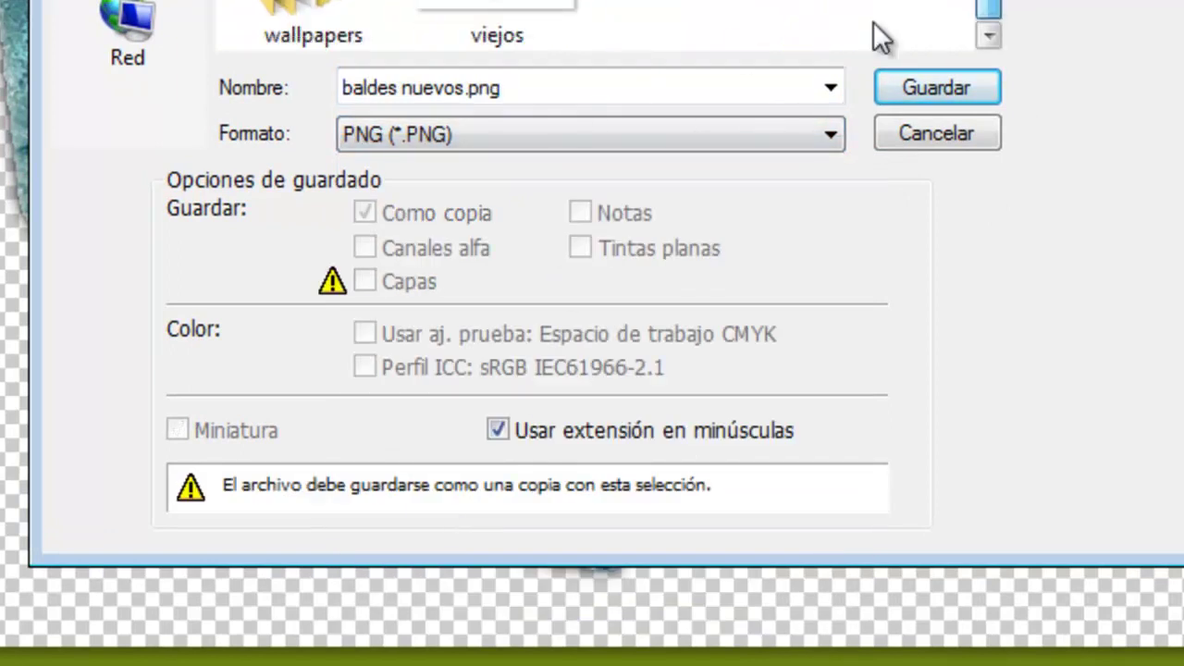
click(518, 9)
click(962, 90)
click(716, 54)
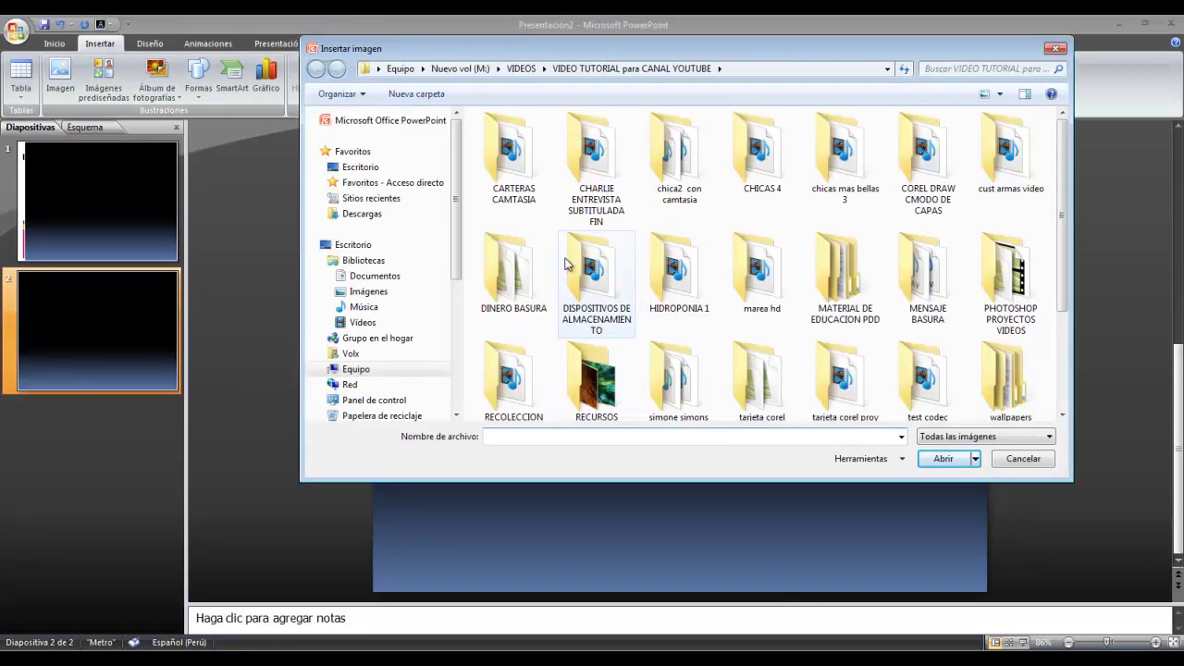
Step: Insert the viejos picture onto slide 2
drag(1064, 199, 1074, 355)
click(845, 370)
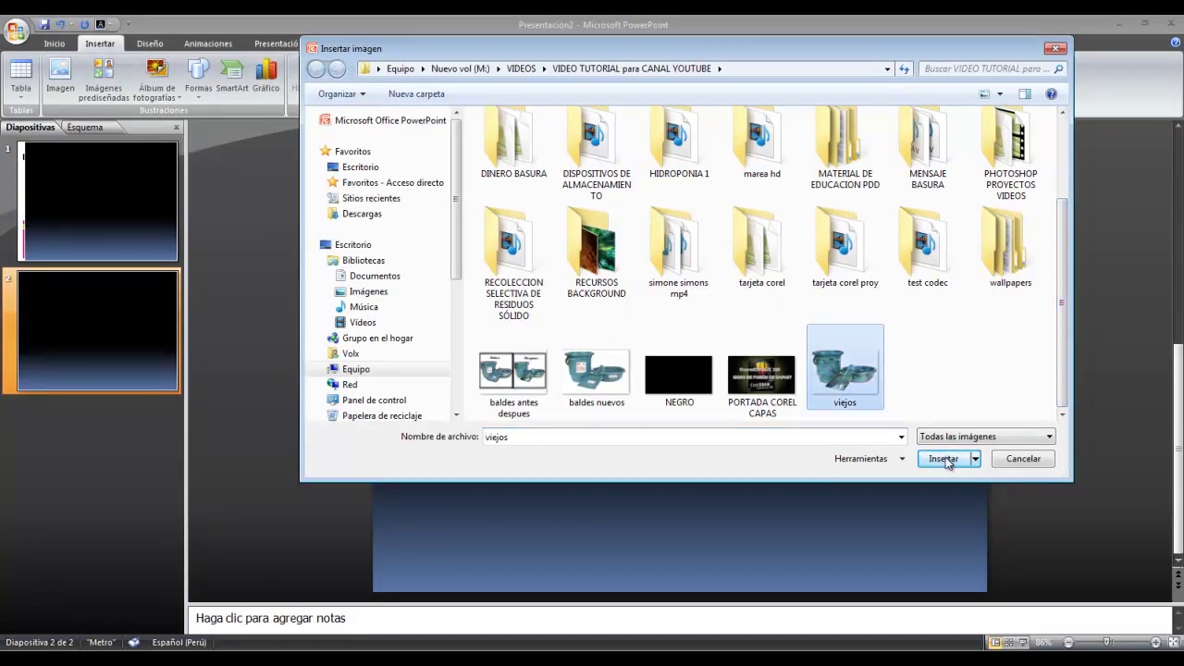
click(942, 460)
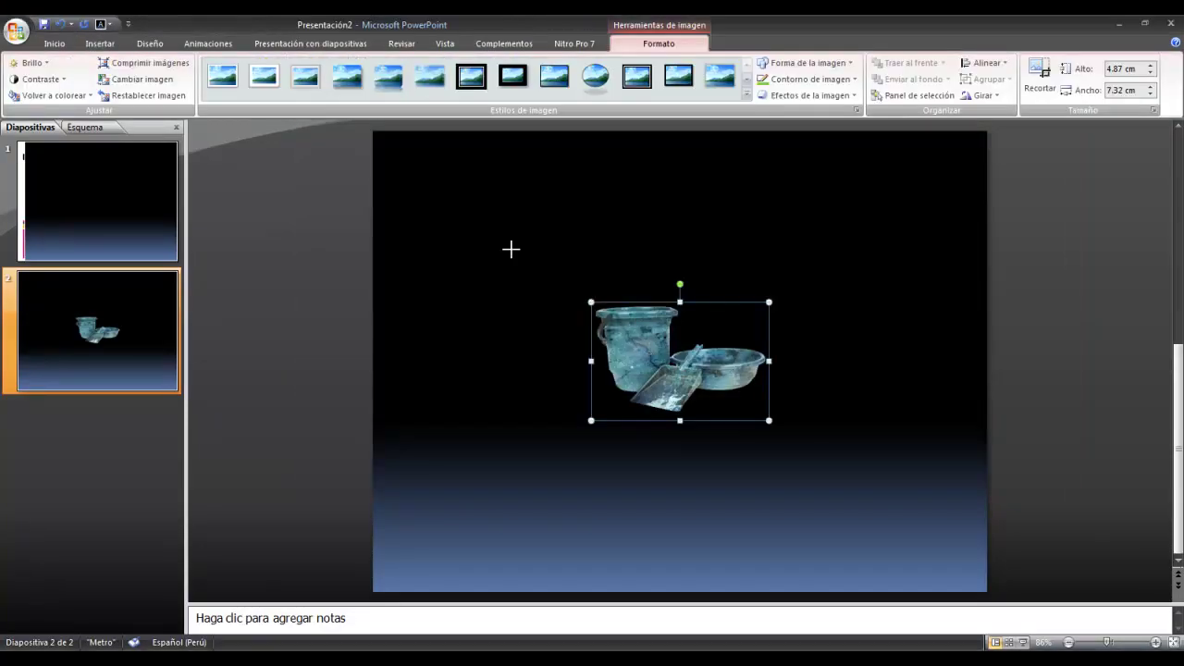
Step: Enlarge the viejos picture and position it near the bottom centre of the slide
drag(592, 301, 511, 249)
mouse_move(731, 319)
mouse_down()
mouse_move(800, 446)
mouse_move(771, 475)
mouse_up()
click(909, 404)
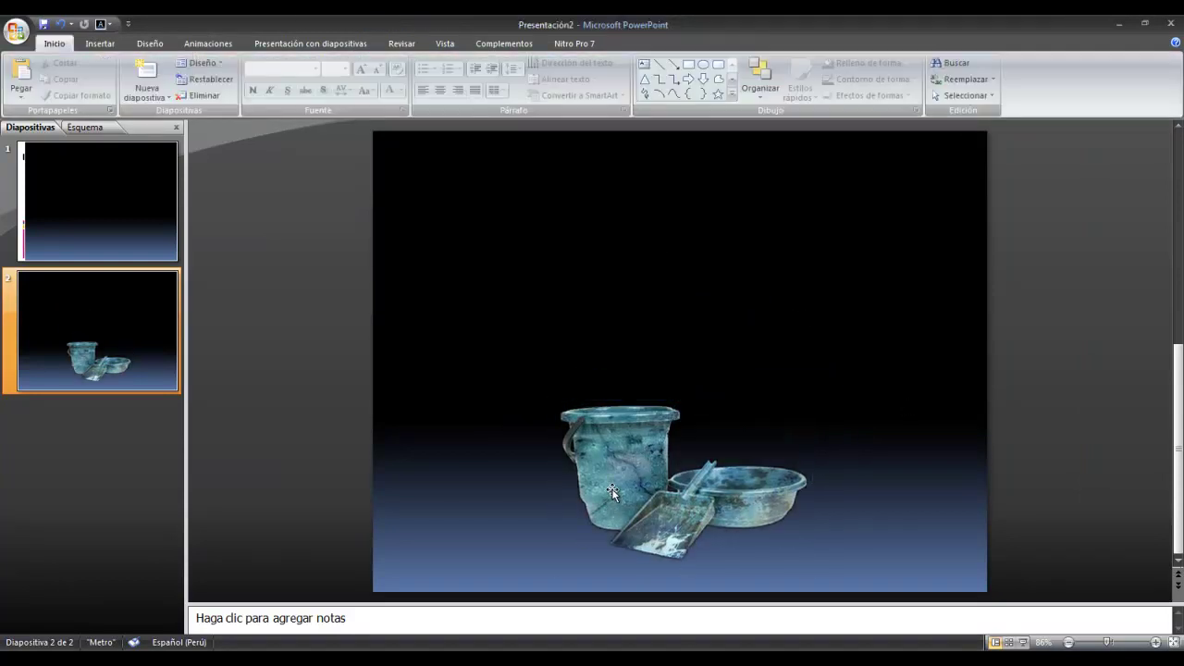
drag(612, 493, 577, 497)
click(757, 298)
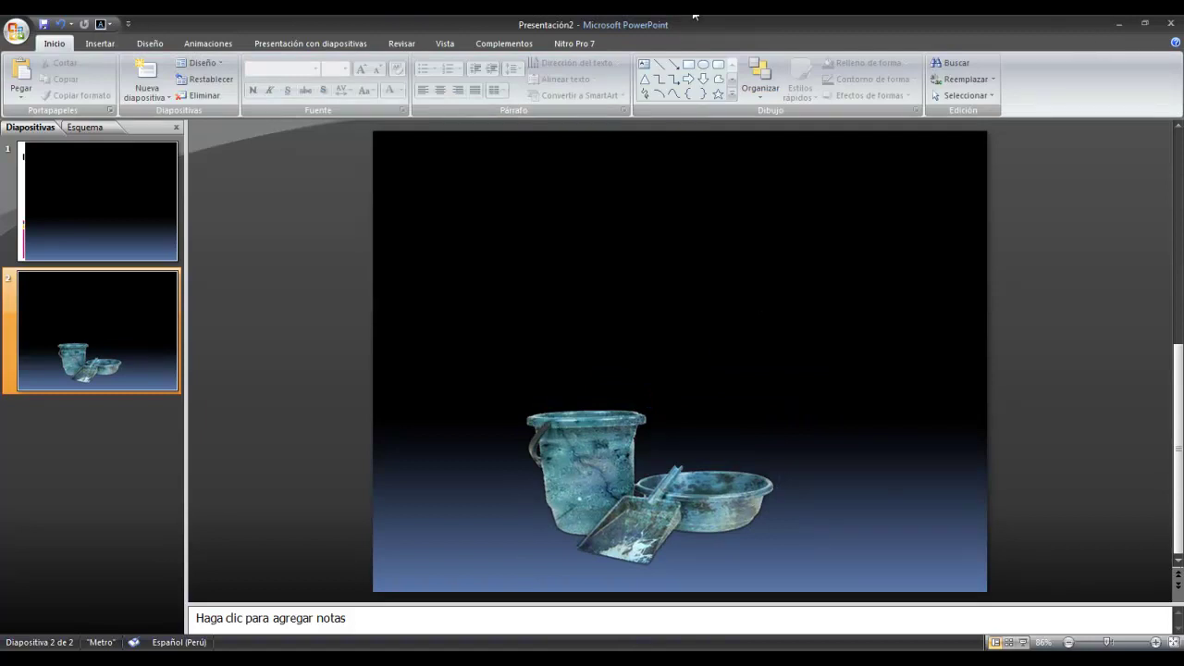
key(alt+Tab)
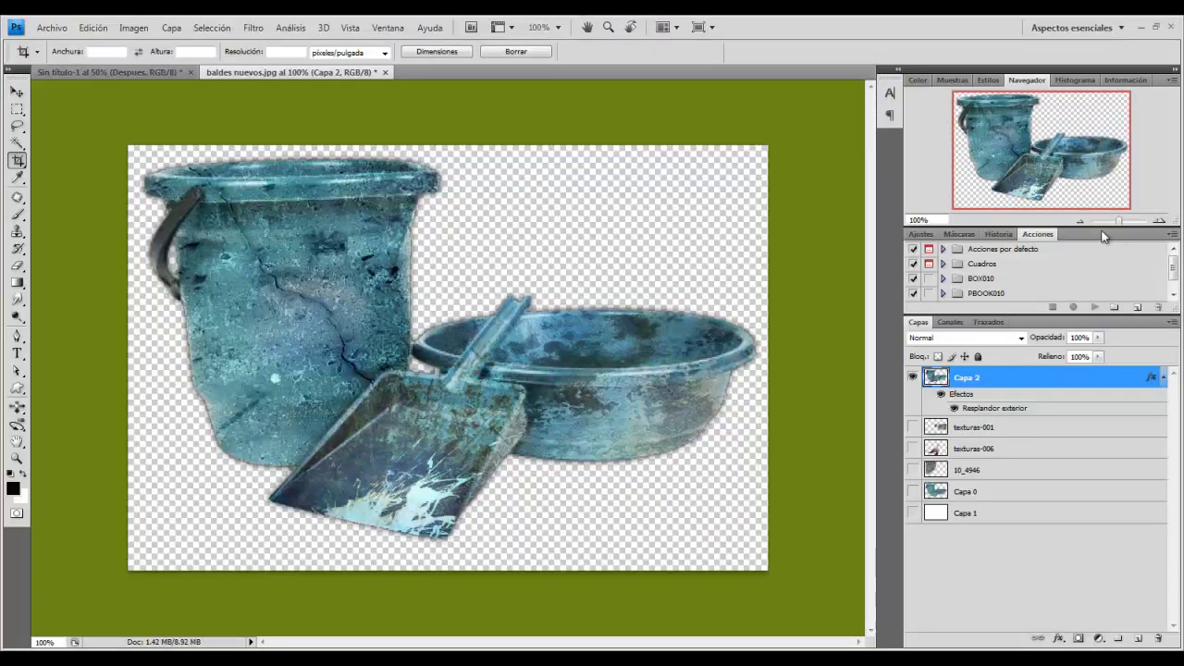
click(1078, 222)
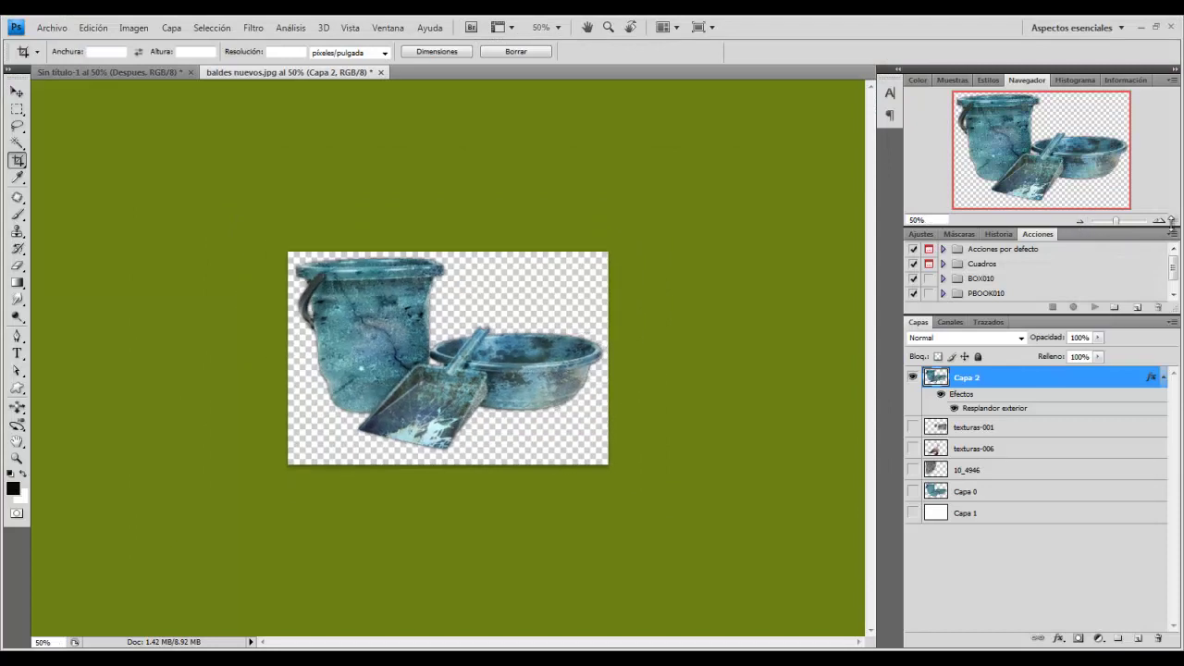
click(1159, 222)
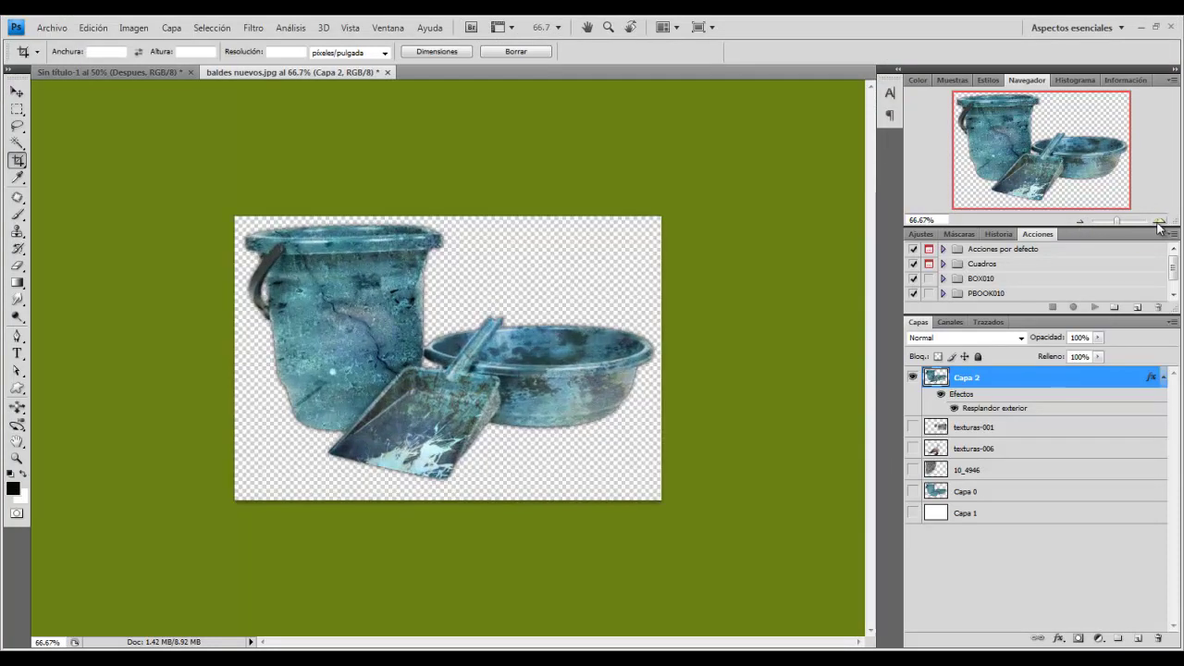